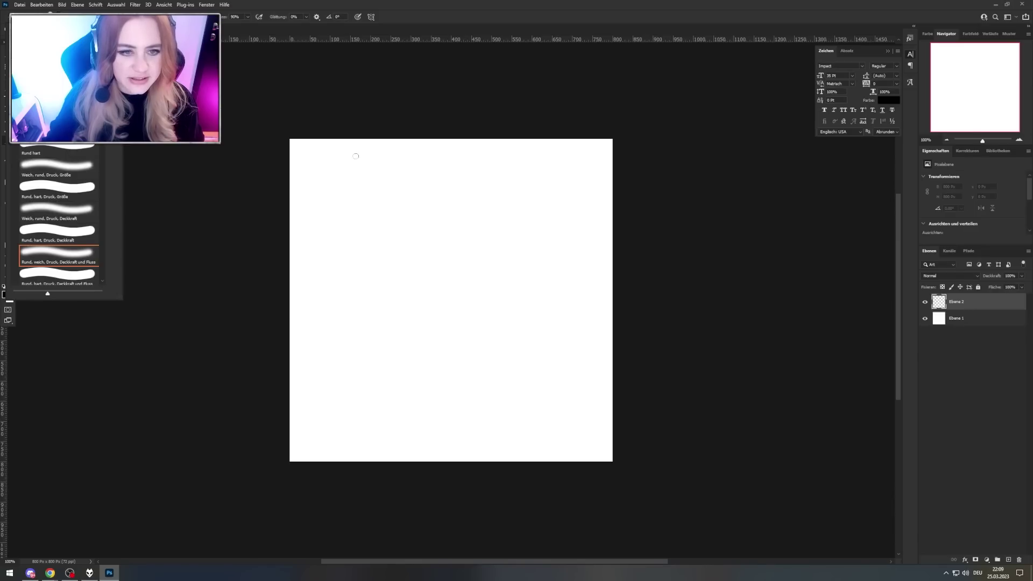
- Sketch the black frame with its top bar and long left and right sides
{"action": "mouse_move", "coordinate": [353, 160]}
{"action": "left_mouse_down"}
{"action": "mouse_move", "coordinate": [352, 186]}
{"action": "mouse_move", "coordinate": [332, 146]}
{"action": "left_mouse_up"}
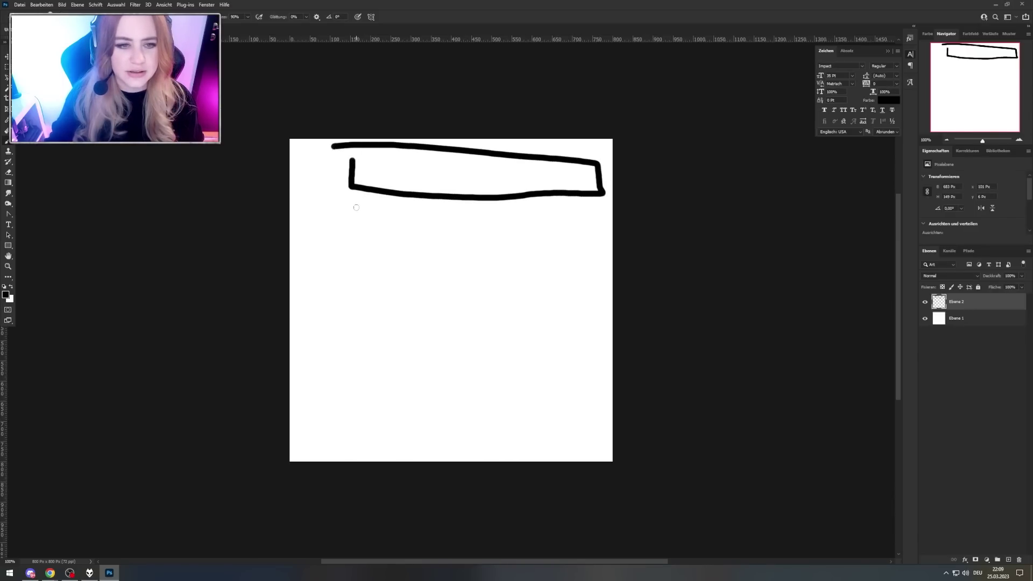
{"action": "left_click_drag", "start_coordinate": [347, 195], "coordinate": [356, 462]}
{"action": "left_click_drag", "start_coordinate": [601, 205], "coordinate": [612, 462]}
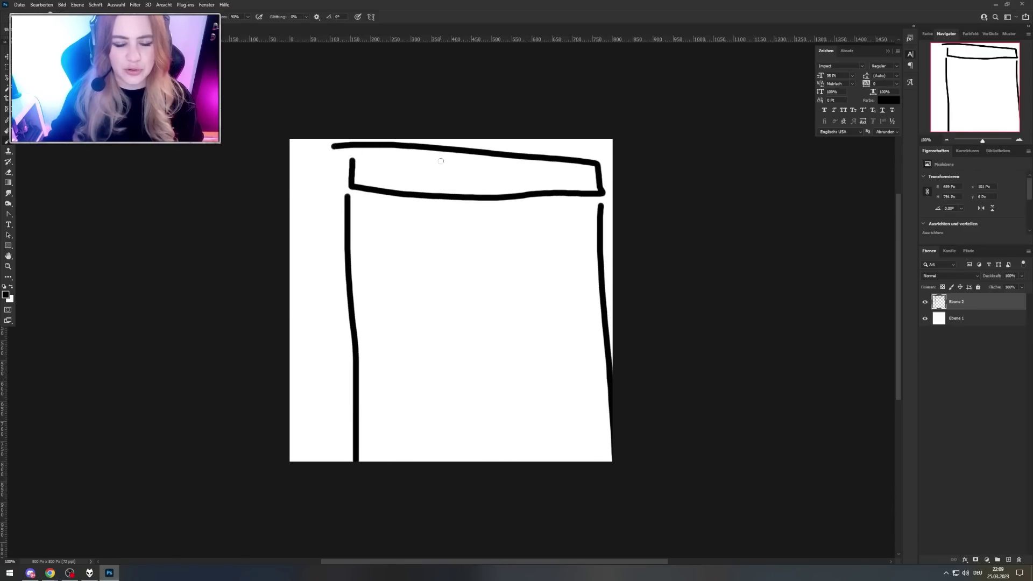
{"action": "left_click_drag", "start_coordinate": [431, 168], "coordinate": [503, 173]}
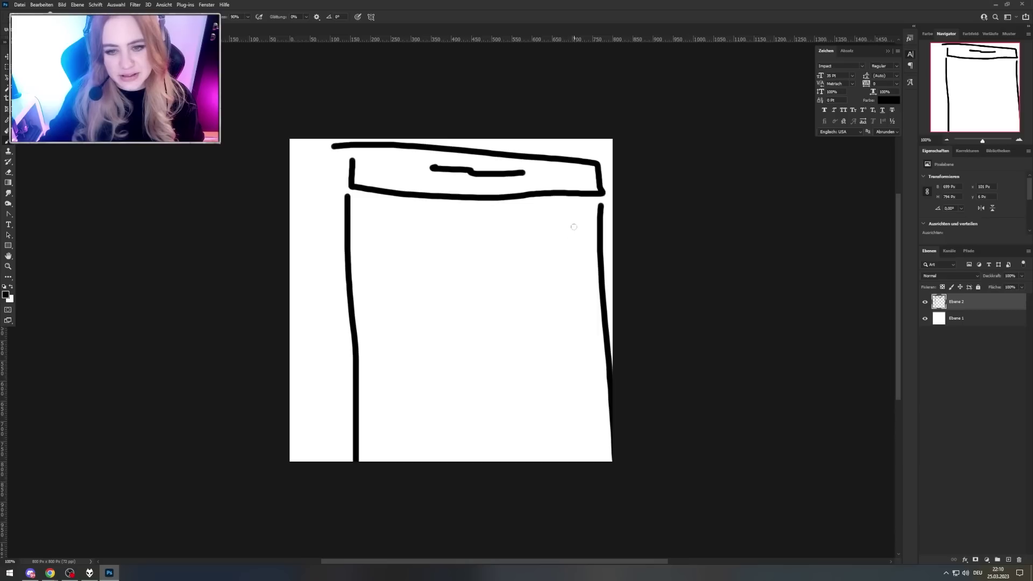
- Draw the stick figure's round head, body, arms and legs inside the frame
{"action": "mouse_move", "coordinate": [571, 225]}
{"action": "left_mouse_down"}
{"action": "mouse_move", "coordinate": [555, 233]}
{"action": "mouse_move", "coordinate": [572, 229]}
{"action": "mouse_move", "coordinate": [533, 380]}
{"action": "left_mouse_up"}
{"action": "left_click_drag", "start_coordinate": [554, 323], "coordinate": [587, 410]}
{"action": "left_click_drag", "start_coordinate": [528, 264], "coordinate": [559, 291]}
{"action": "left_click_drag", "start_coordinate": [559, 291], "coordinate": [589, 281]}
{"action": "mouse_move", "coordinate": [434, 203]}
{"action": "left_mouse_down"}
{"action": "mouse_move", "coordinate": [402, 228]}
{"action": "mouse_move", "coordinate": [447, 263]}
{"action": "left_mouse_up"}
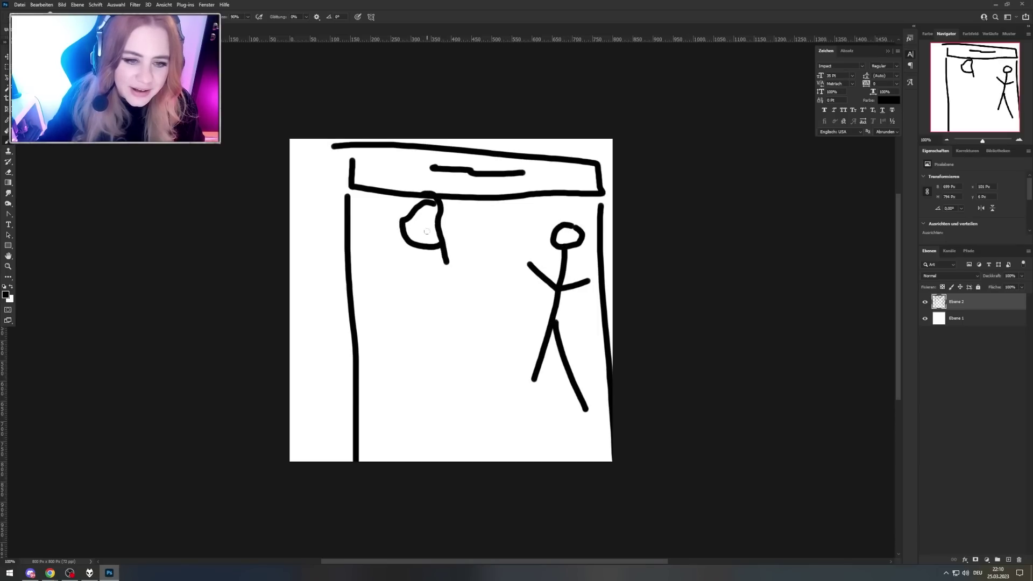
- Draw the long-haired figure hanging from the bar, with looping arm and extended leg
{"action": "mouse_move", "coordinate": [420, 176]}
{"action": "left_mouse_down"}
{"action": "mouse_move", "coordinate": [479, 226]}
{"action": "mouse_move", "coordinate": [500, 293]}
{"action": "left_mouse_up"}
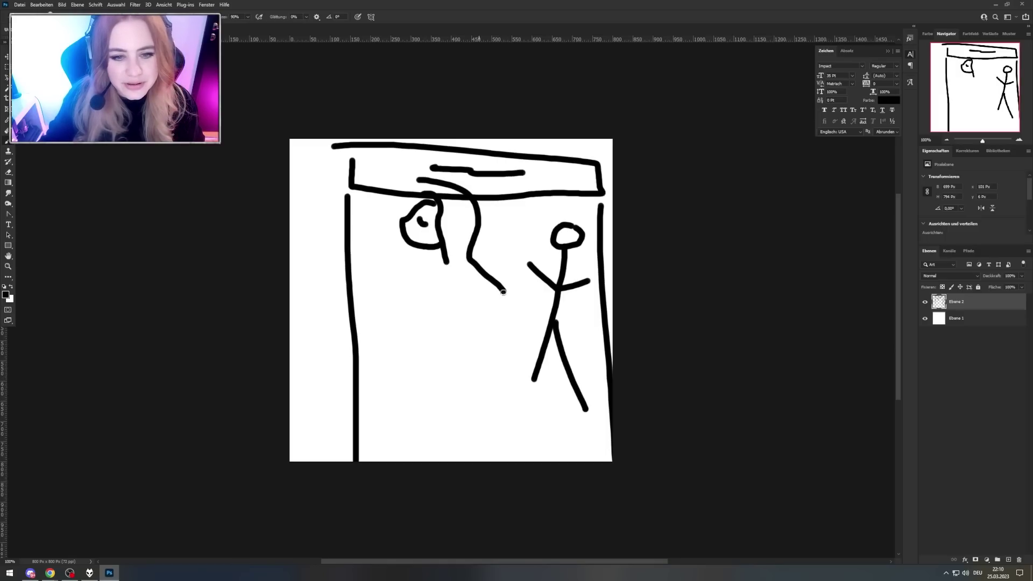
{"action": "left_click_drag", "start_coordinate": [452, 263], "coordinate": [516, 332]}
{"action": "mouse_move", "coordinate": [356, 205]}
{"action": "left_mouse_down"}
{"action": "mouse_move", "coordinate": [377, 237]}
{"action": "mouse_move", "coordinate": [451, 291]}
{"action": "mouse_move", "coordinate": [451, 266]}
{"action": "mouse_move", "coordinate": [458, 318]}
{"action": "mouse_move", "coordinate": [425, 349]}
{"action": "left_mouse_up"}
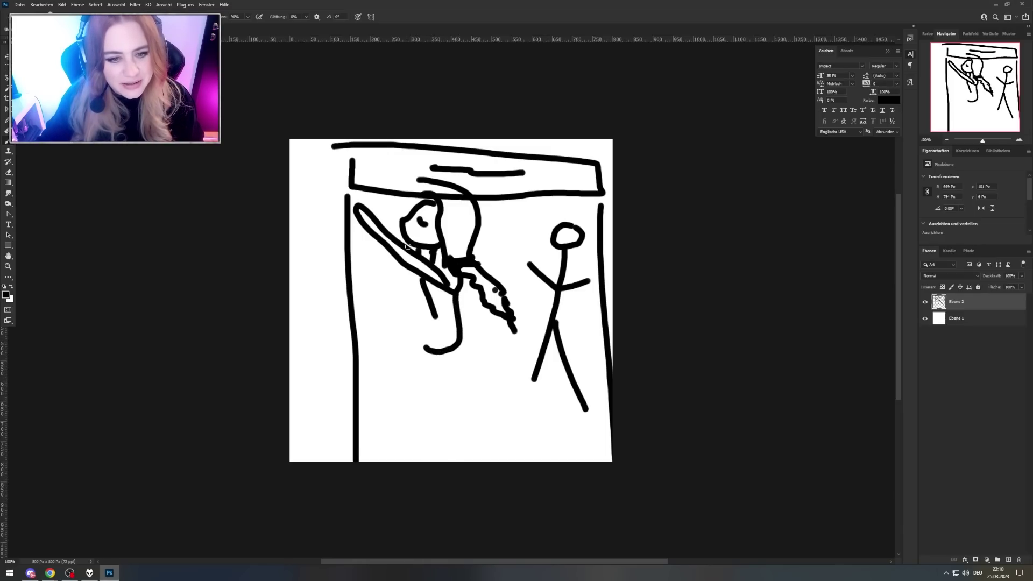
{"action": "left_click_drag", "start_coordinate": [408, 246], "coordinate": [406, 298]}
{"action": "mouse_move", "coordinate": [423, 339]}
{"action": "left_mouse_down"}
{"action": "mouse_move", "coordinate": [421, 418]}
{"action": "mouse_move", "coordinate": [437, 354]}
{"action": "left_mouse_up"}
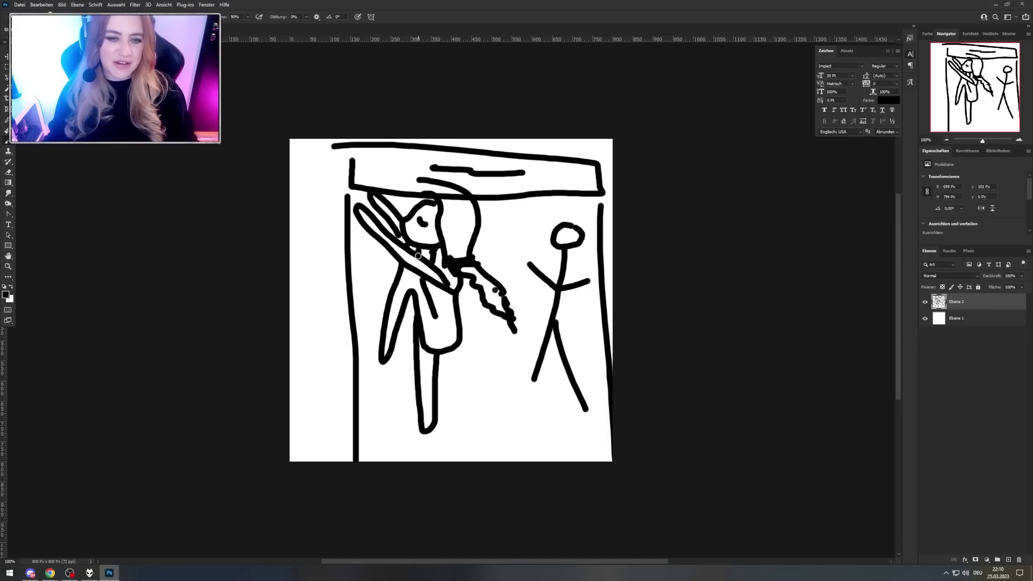
{"action": "scroll", "coordinate": [477, 358], "scroll_direction": "down", "scroll_amount": 1}
- Copy the hanging figure to its own layer and rotate it counter-clockwise
{"action": "key", "text": "ctrl+j"}
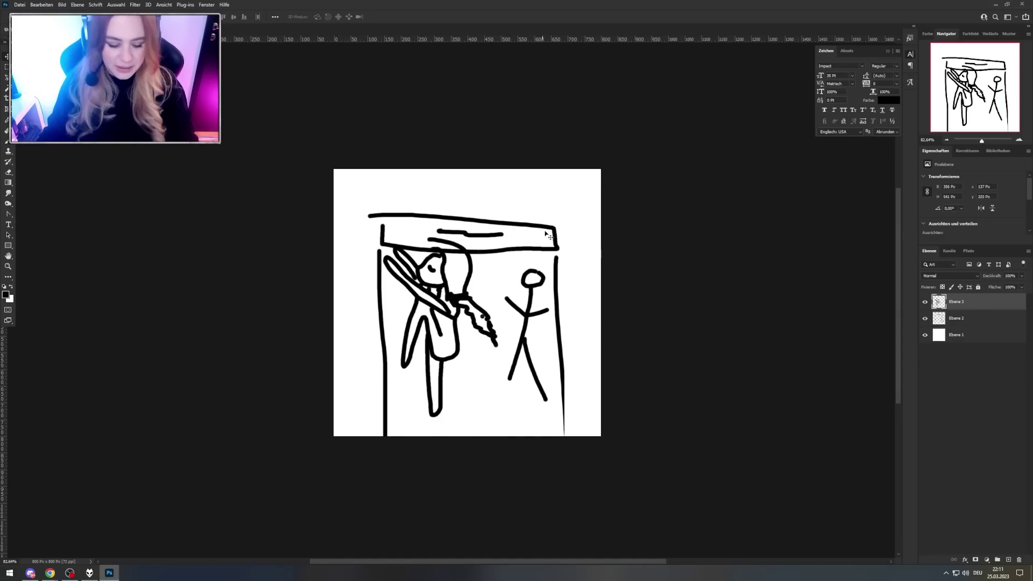
{"action": "key", "text": "ctrl+t"}
{"action": "left_click_drag", "start_coordinate": [514, 230], "coordinate": [469, 207]}
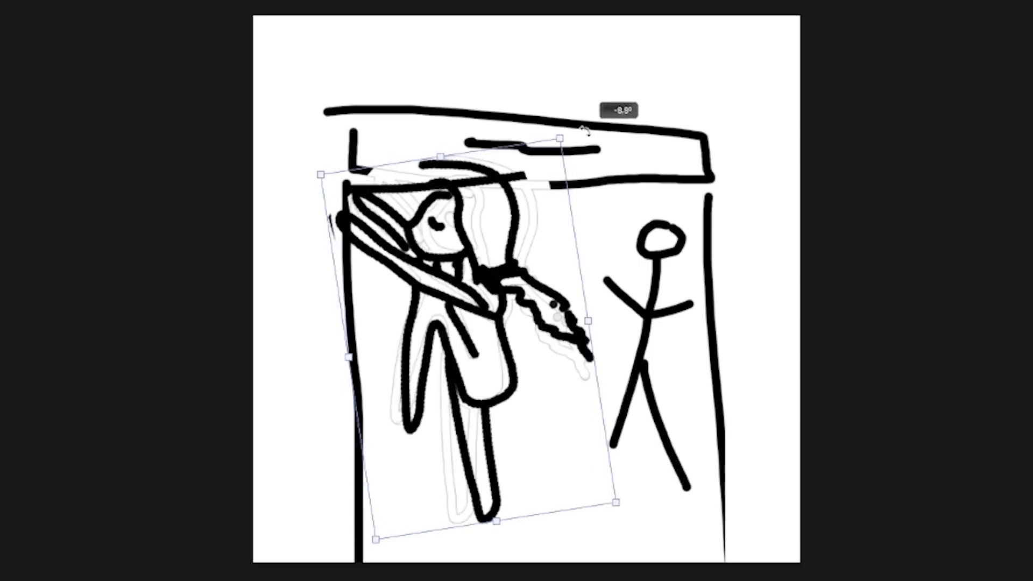
{"action": "key", "text": "Return"}
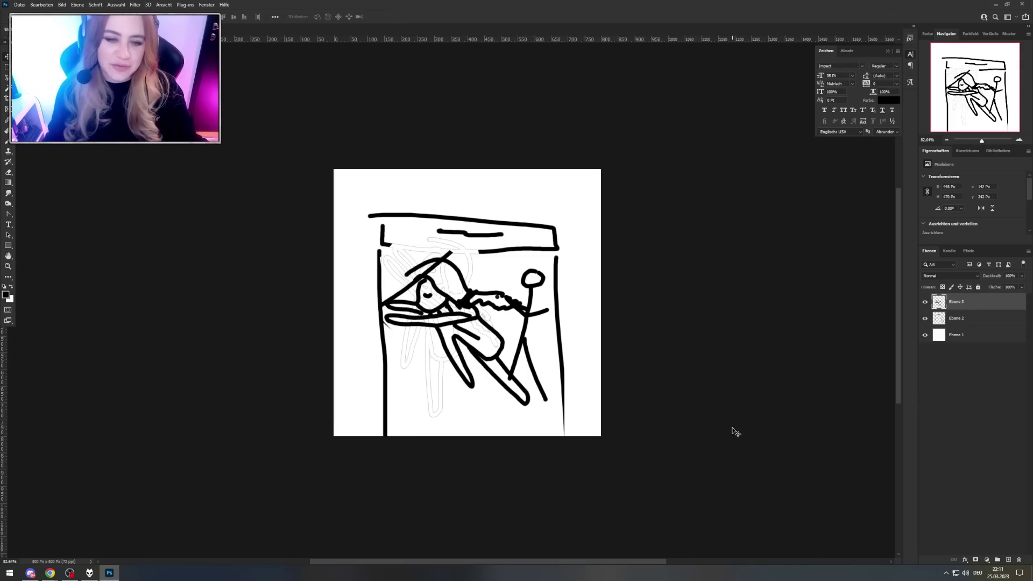
- Put the stick figure on its own layer and shift it further right
{"action": "key", "text": "ctrl+shift+j"}
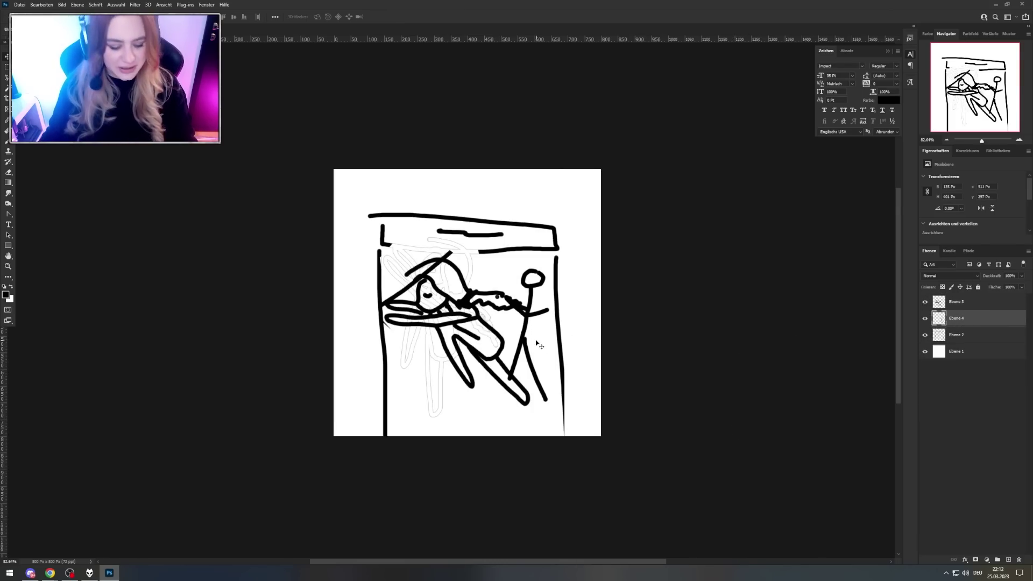
{"action": "left_click_drag", "start_coordinate": [538, 317], "coordinate": [574, 317]}
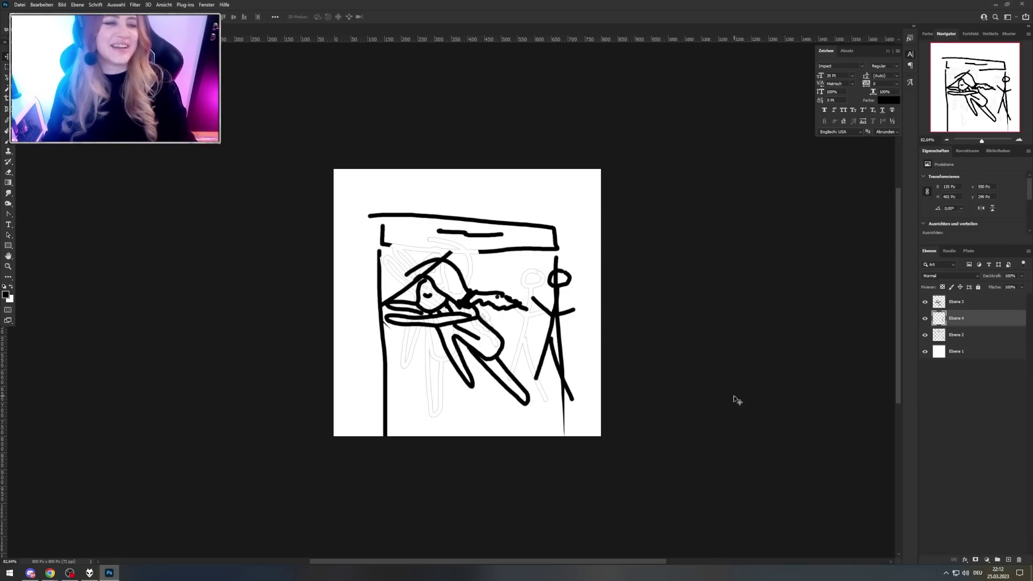
{"action": "scroll", "coordinate": [599, 387], "scroll_direction": "down", "scroll_amount": 1}
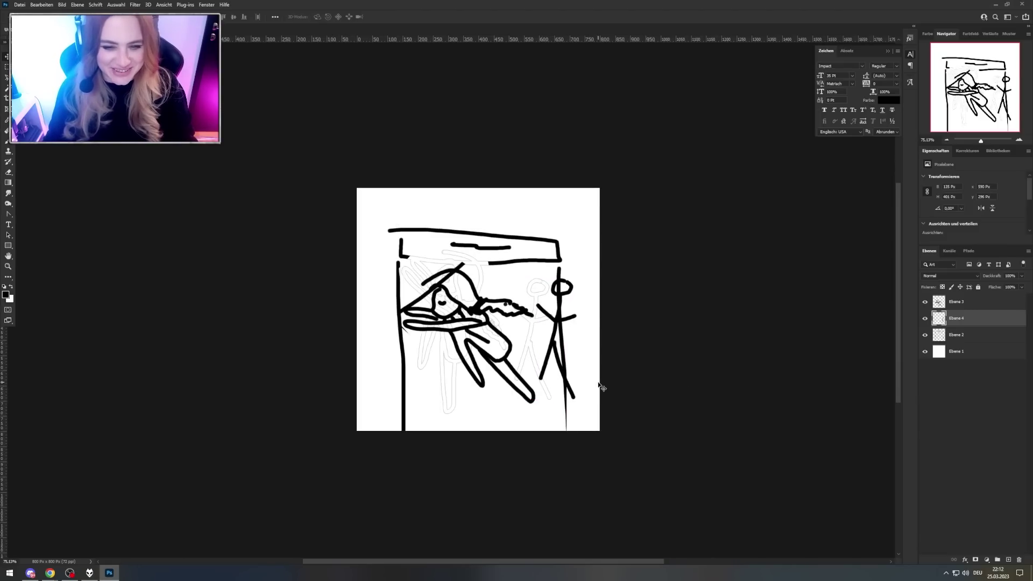
{"action": "scroll", "coordinate": [602, 386], "scroll_direction": "up", "scroll_amount": 2}
{"action": "mouse_move", "coordinate": [602, 386]}
{"action": "left_mouse_down"}
{"action": "mouse_move", "coordinate": [637, 317]}
{"action": "mouse_move", "coordinate": [586, 314]}
{"action": "left_mouse_up"}
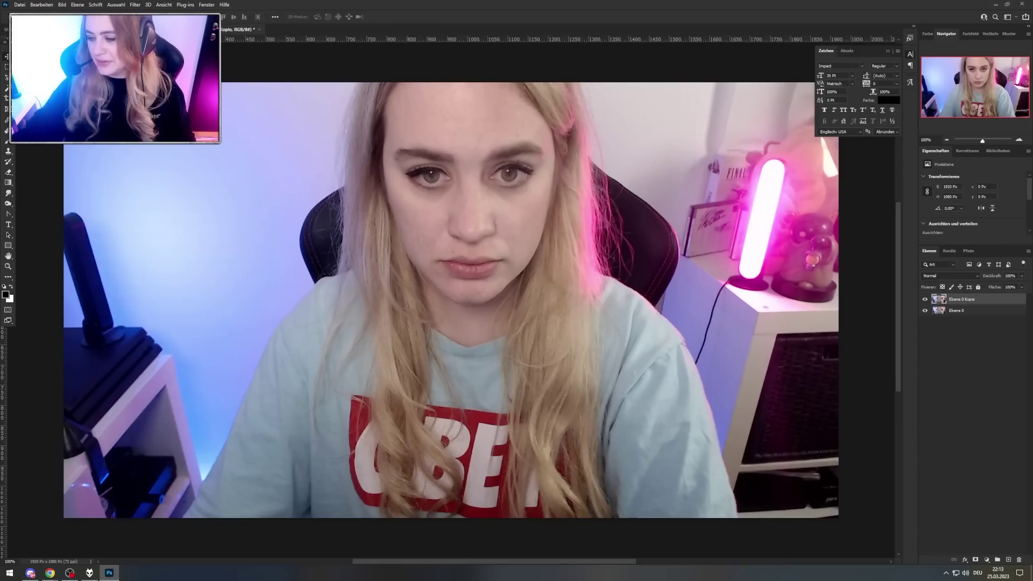
- Warp the woman's face with face-aware Liquify into raised brows and a downturned mouth
{"action": "key", "text": "ctrl+shift+x"}
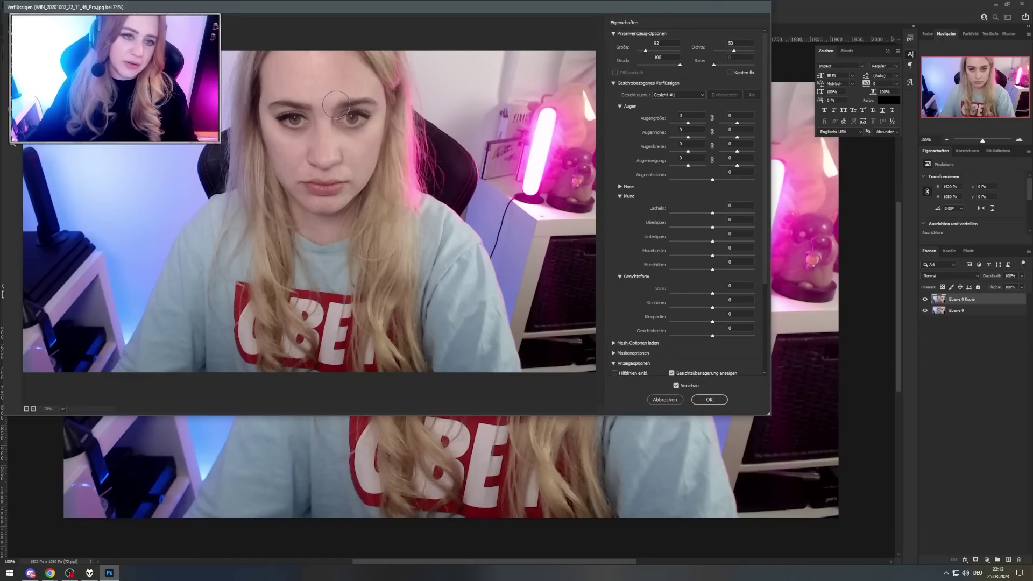
{"action": "key", "text": "Return"}
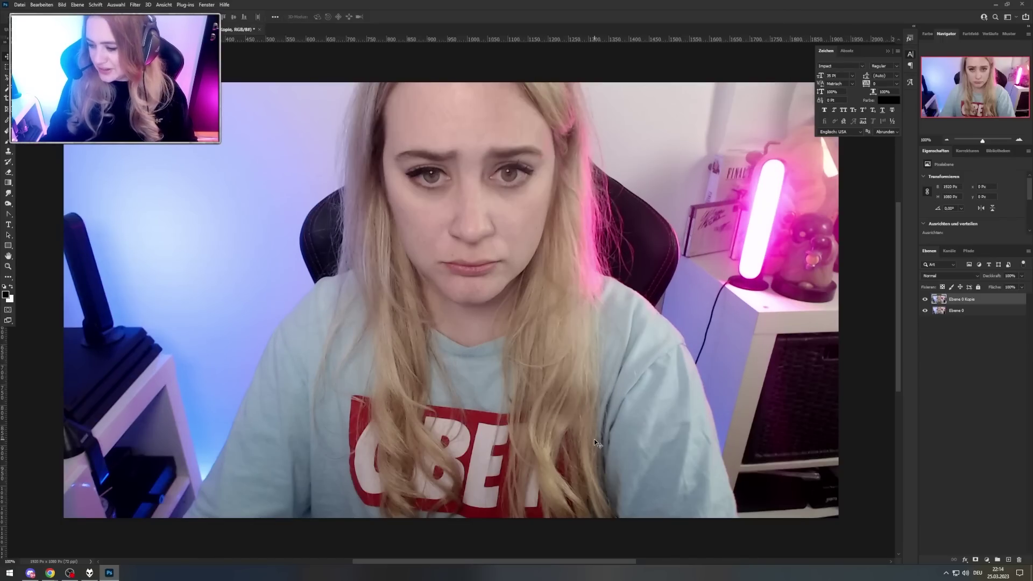
- Switch to the healing brush and pan the portrait to bring the mouth area into view
{"action": "key", "text": "j"}
{"action": "scroll", "coordinate": [431, 369], "scroll_direction": "up", "scroll_amount": 3}
{"action": "scroll", "coordinate": [433, 369], "scroll_direction": "down", "scroll_amount": 1}
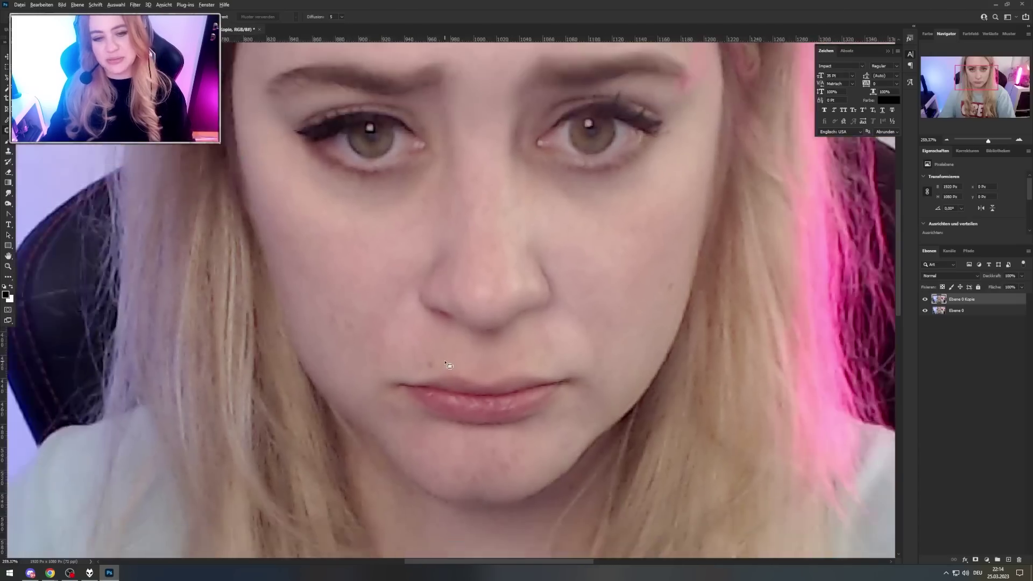
{"action": "scroll", "coordinate": [442, 366], "scroll_direction": "down", "scroll_amount": 3}
{"action": "left_click_drag", "start_coordinate": [464, 375], "coordinate": [461, 266]}
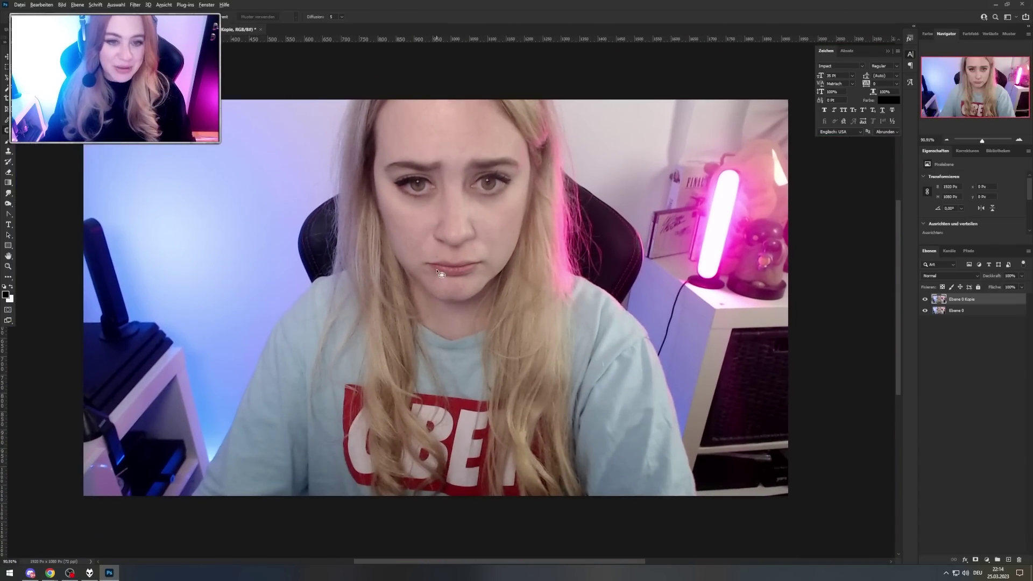
{"action": "scroll", "coordinate": [441, 273], "scroll_direction": "up", "scroll_amount": 5}
{"action": "scroll", "coordinate": [437, 221], "scroll_direction": "down", "scroll_amount": 1}
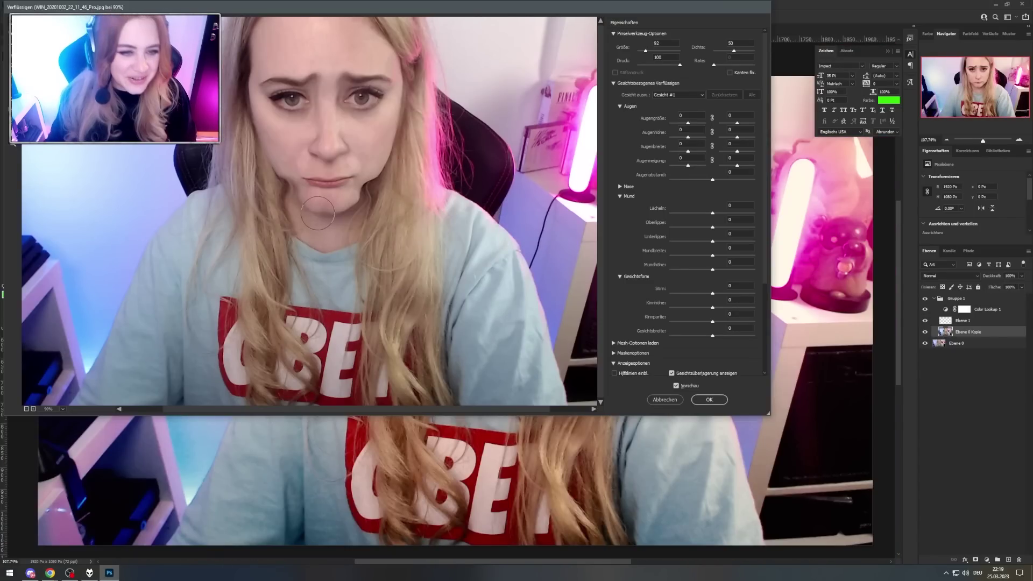
- Shrink the Liquify brush and push the chin below the lips into a dented shape
{"action": "scroll", "coordinate": [320, 213], "scroll_direction": "up", "scroll_amount": 2}
{"action": "scroll", "coordinate": [326, 193], "scroll_direction": "up", "scroll_amount": 2}
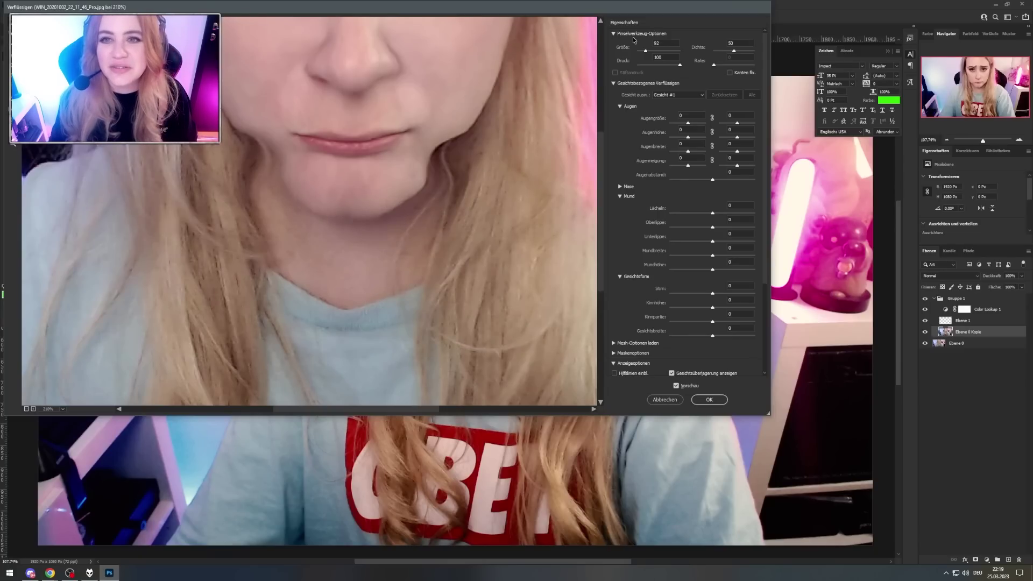
{"action": "left_click_drag", "start_coordinate": [645, 51], "coordinate": [644, 51]}
{"action": "left_click_drag", "start_coordinate": [356, 178], "coordinate": [350, 215]}
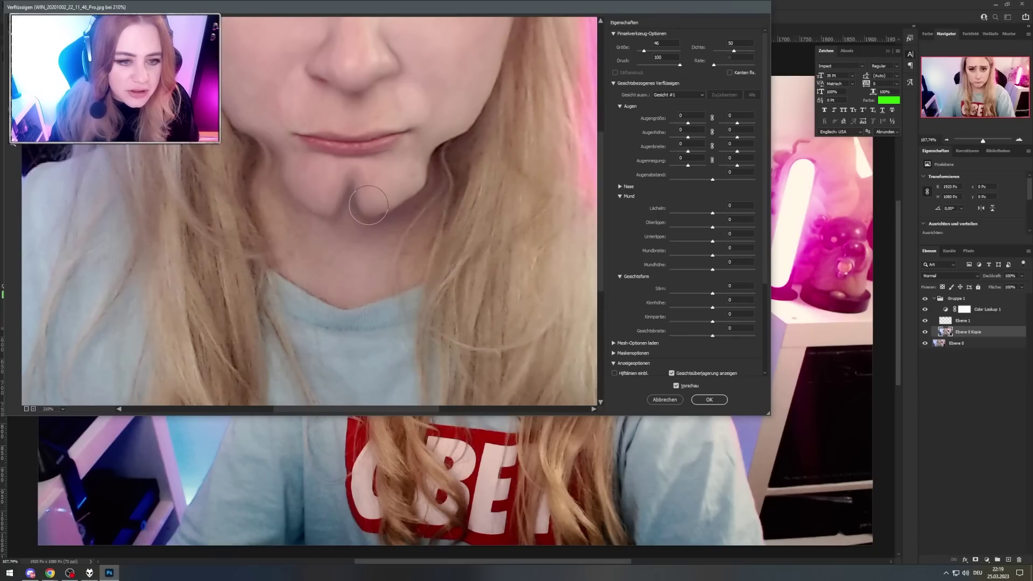
{"action": "left_click_drag", "start_coordinate": [377, 183], "coordinate": [395, 195]}
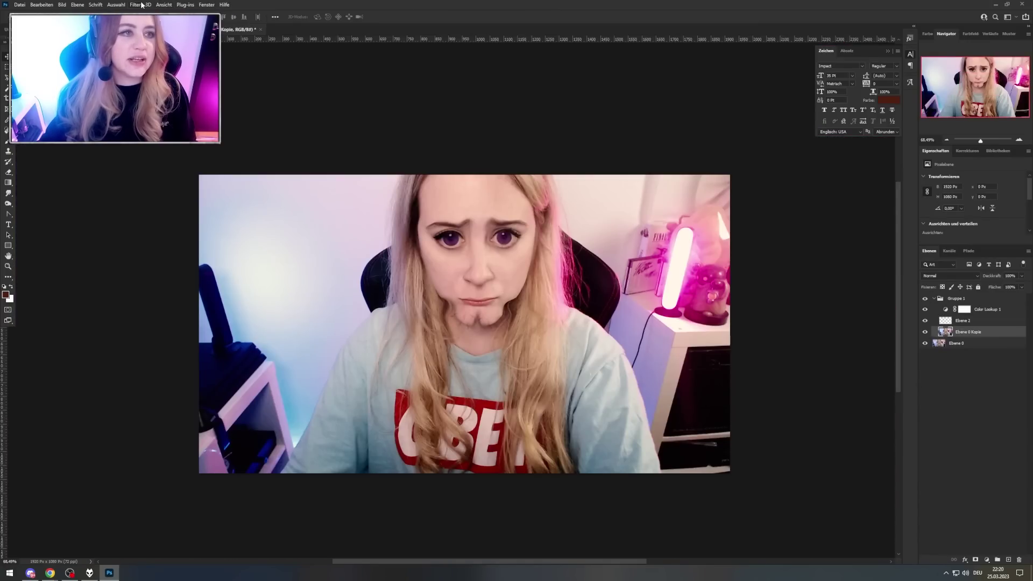
{"action": "left_click", "coordinate": [142, 5]}
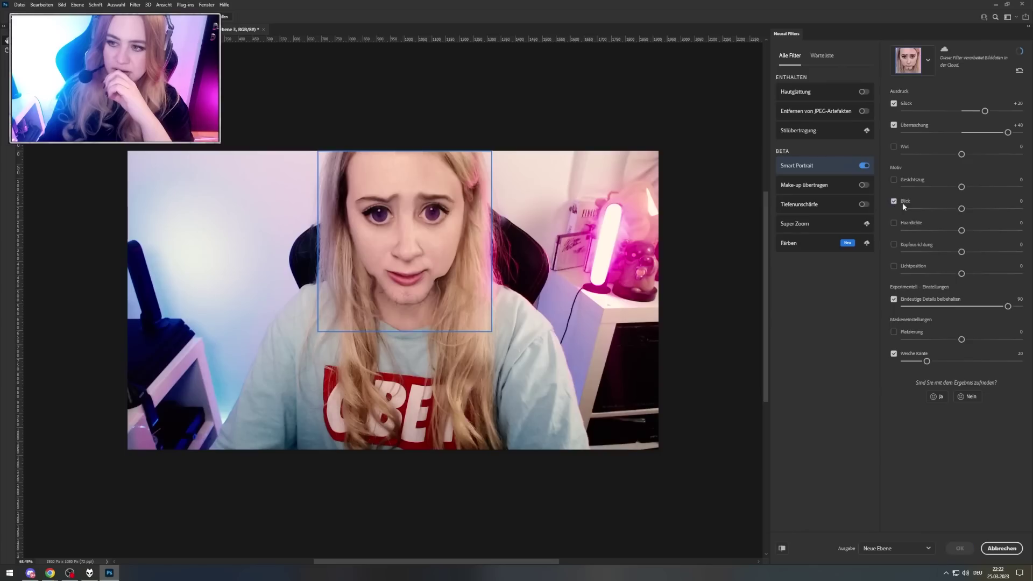
- In Smart Portrait, shift the gaze, set Gesichtszug -34, enable Haardichte and Kopfausrichtung, adjust light position
{"action": "left_click_drag", "start_coordinate": [983, 209], "coordinate": [990, 210]}
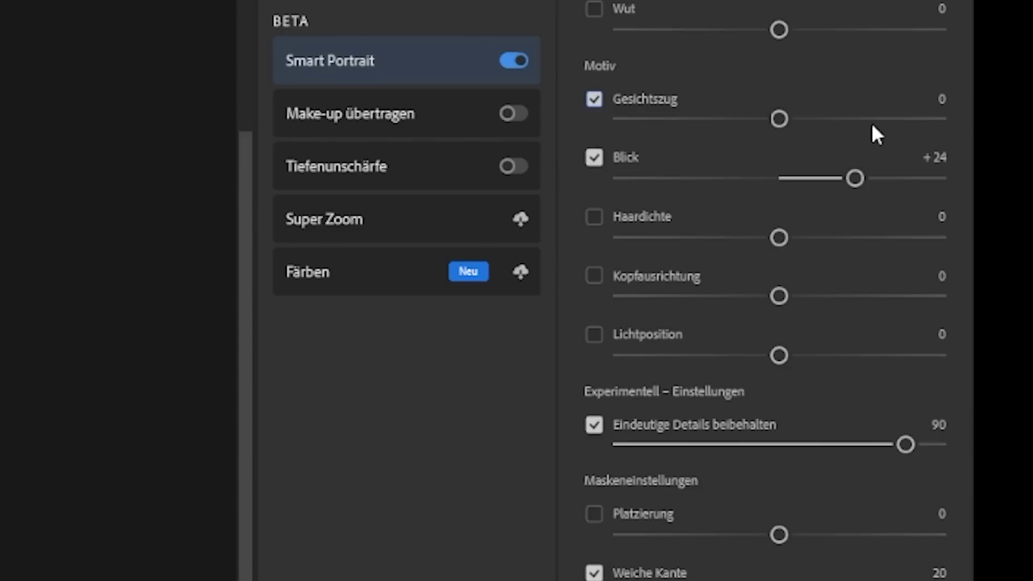
{"action": "left_click", "coordinate": [859, 119]}
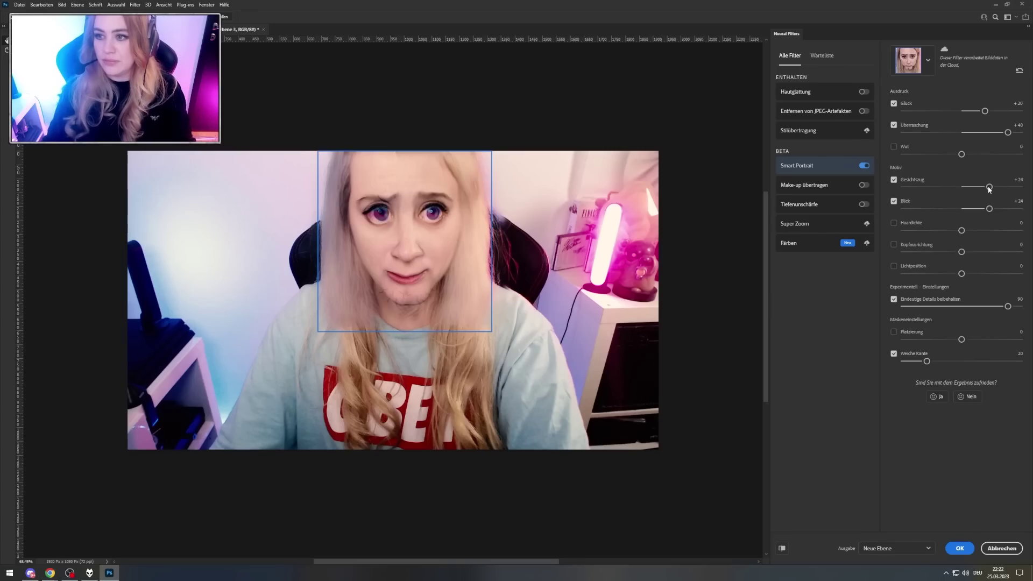
{"action": "left_click", "coordinate": [922, 187]}
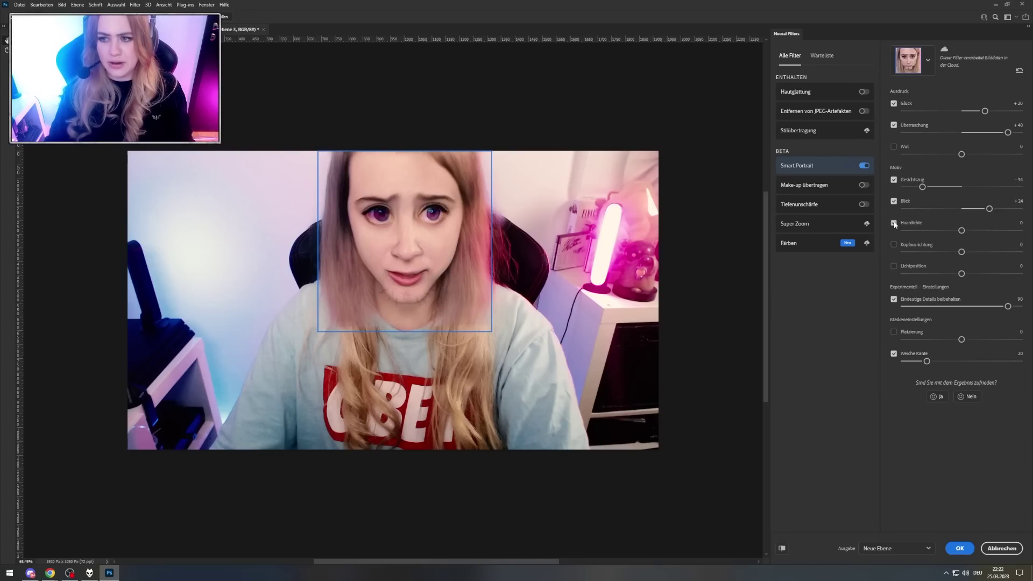
{"action": "left_click", "coordinate": [962, 231]}
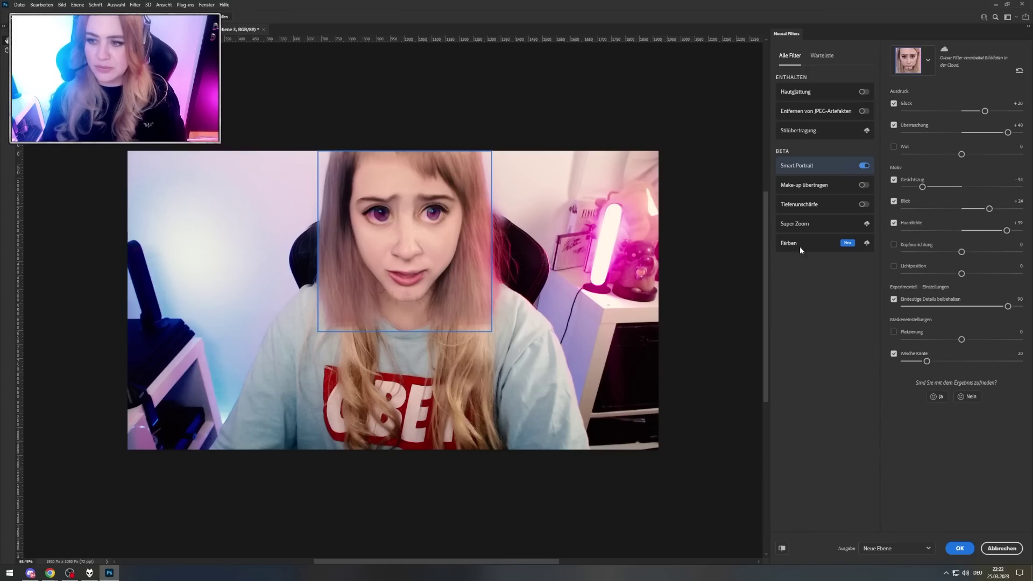
{"action": "left_click", "coordinate": [894, 245]}
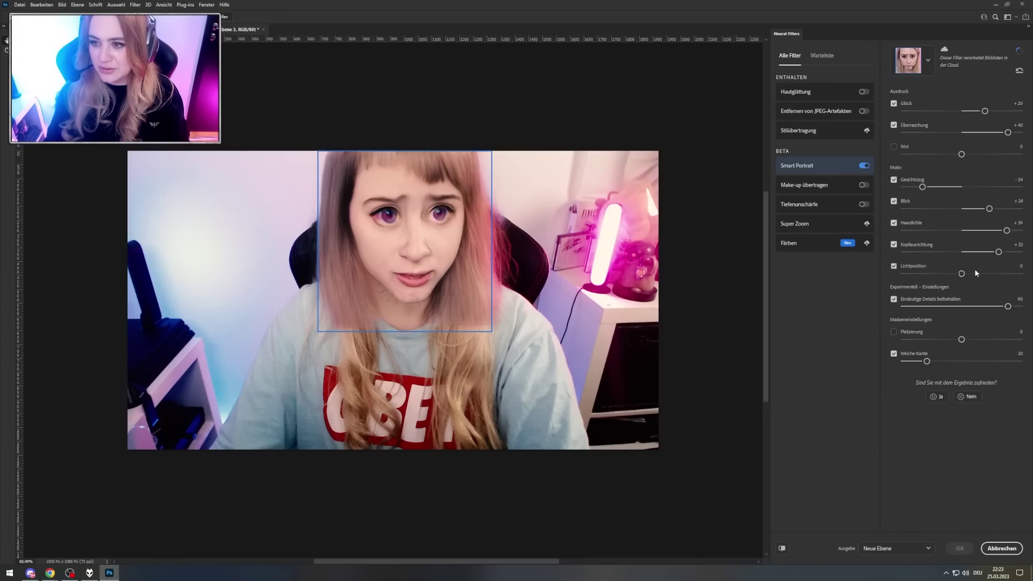
{"action": "left_click", "coordinate": [982, 274]}
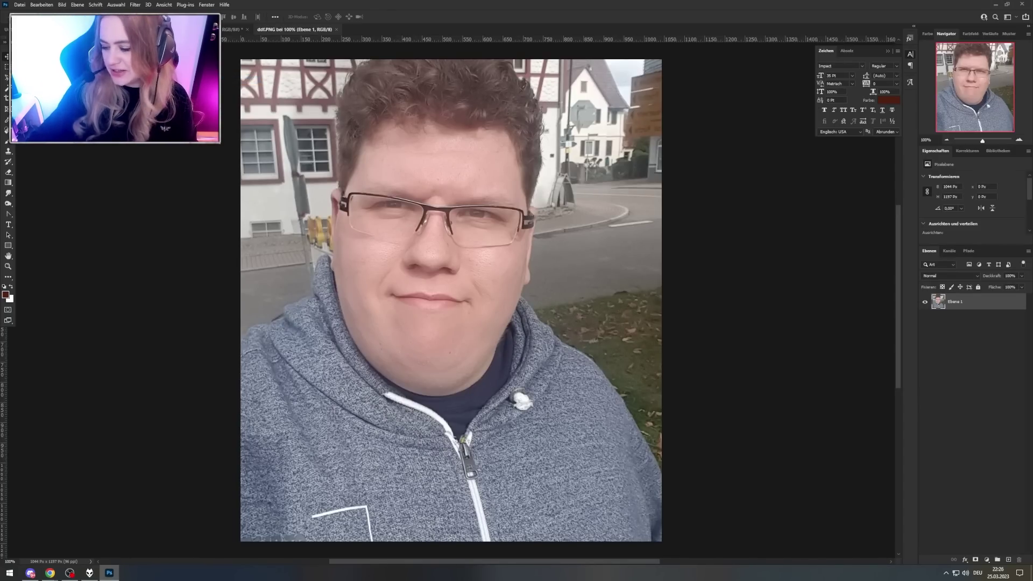
- Use face-aware Liquify to turn the man's smile into a frown, thin the upper lip, tilt the eye
{"action": "key", "text": "shift+ctrl+x"}
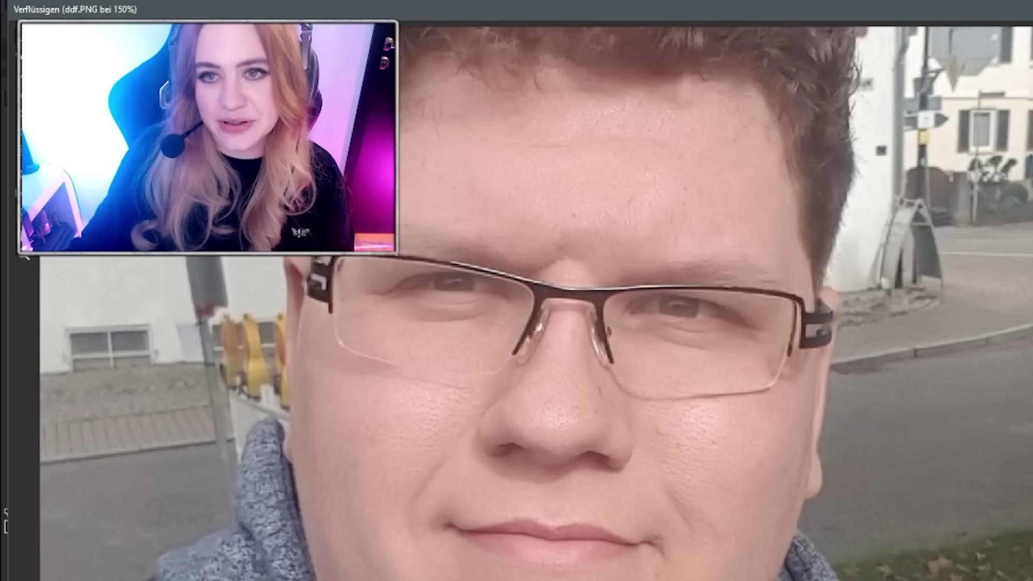
{"action": "left_click_drag", "start_coordinate": [712, 213], "coordinate": [673, 213]}
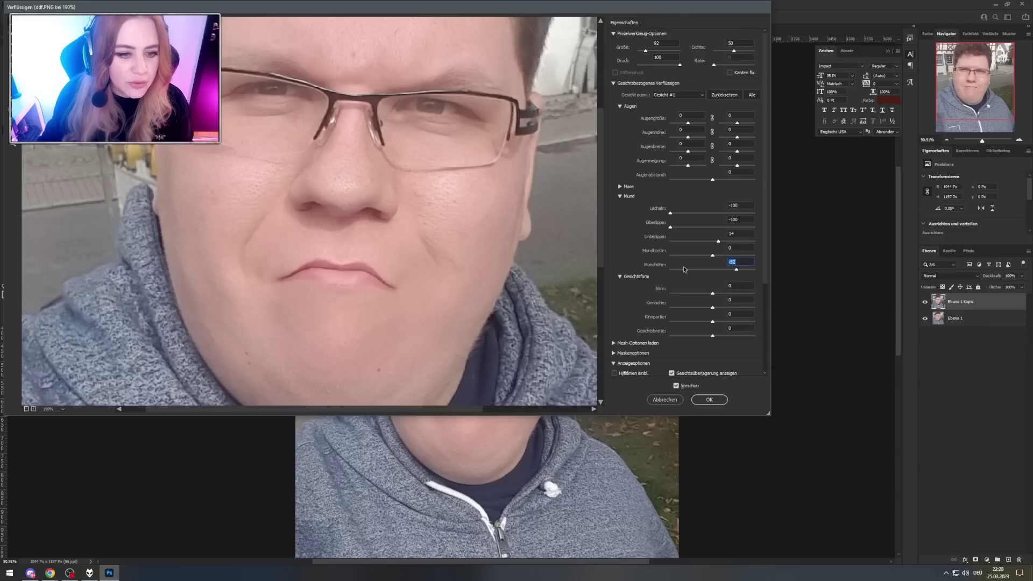
{"action": "left_click_drag", "start_coordinate": [713, 269], "coordinate": [733, 269]}
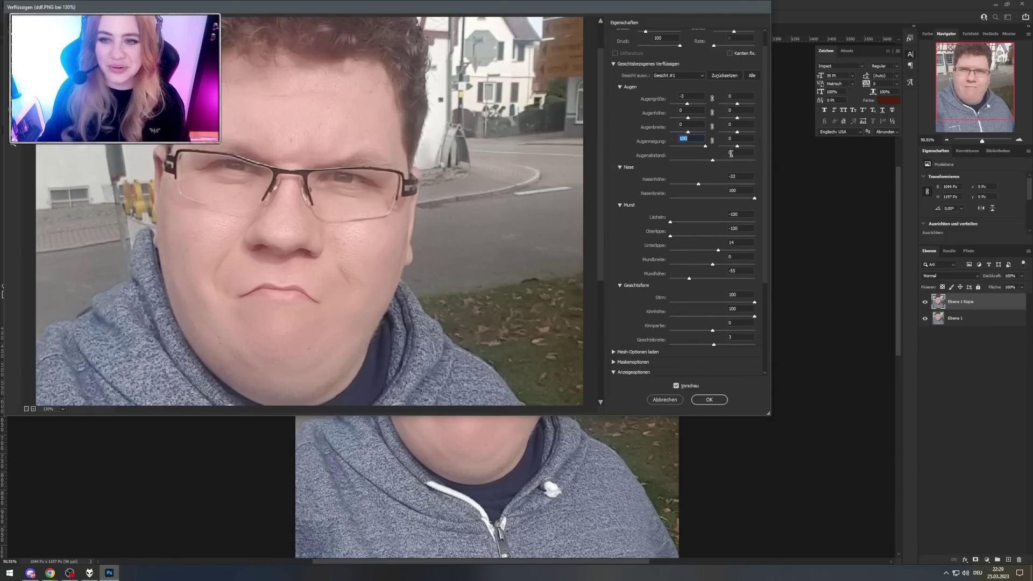
{"action": "left_click_drag", "start_coordinate": [737, 146], "coordinate": [756, 146]}
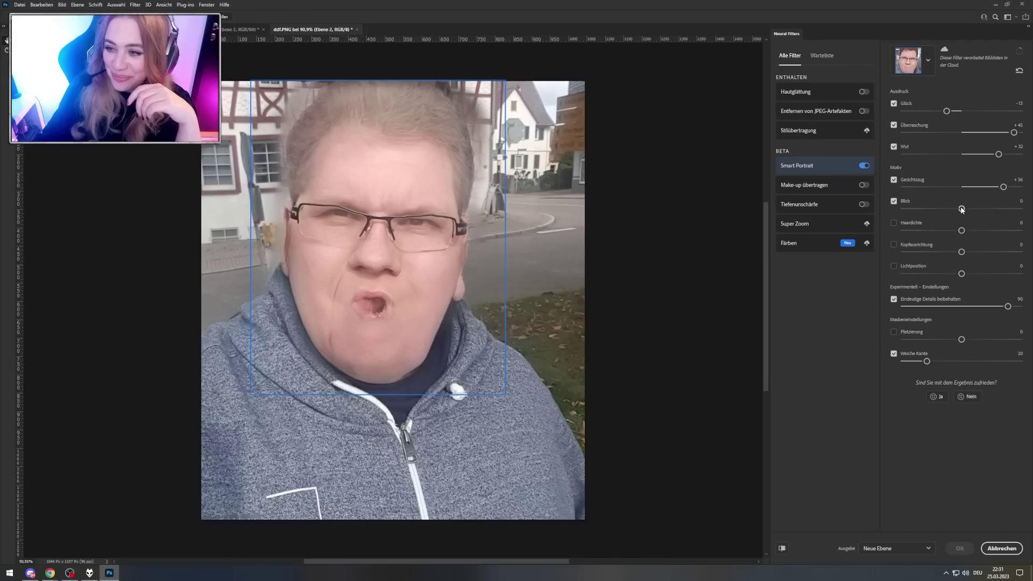
- In Smart Portrait, shift the gaze, enable hair thickness and turn head direction to +21
{"action": "left_click_drag", "start_coordinate": [981, 209], "coordinate": [951, 209]}
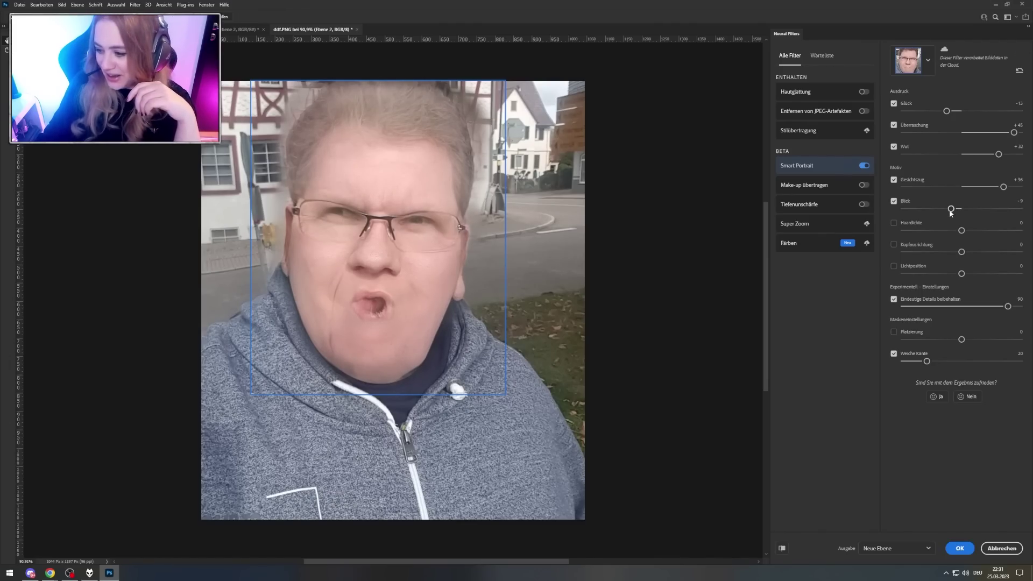
{"action": "left_click", "coordinate": [962, 231]}
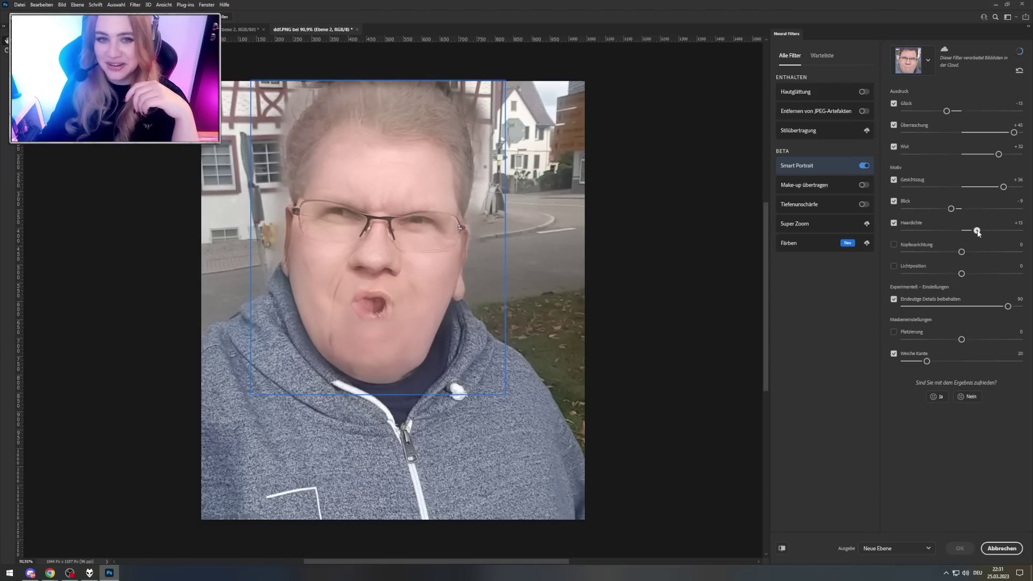
{"action": "left_click_drag", "start_coordinate": [977, 252], "coordinate": [988, 253]}
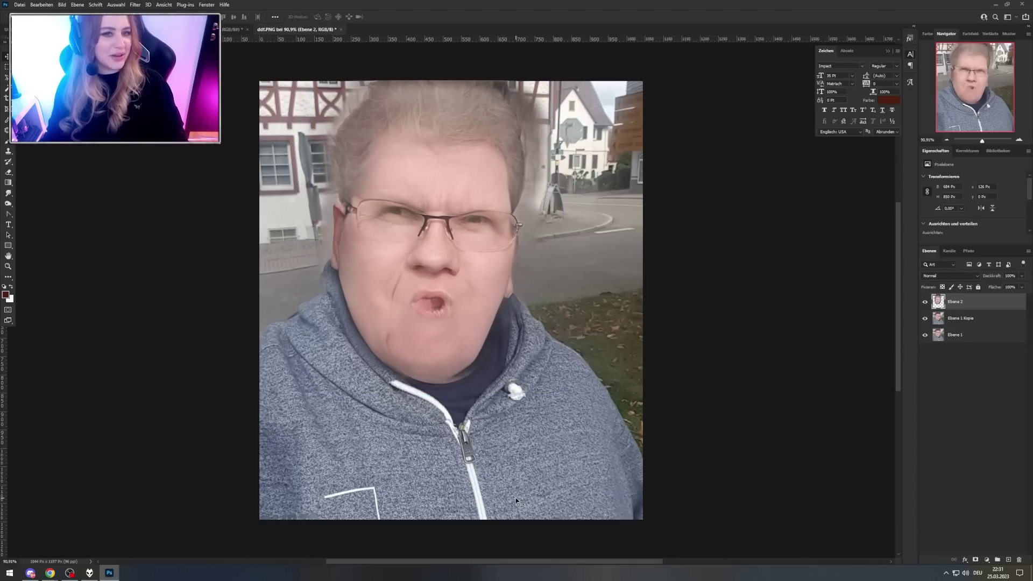
- Merge the filtered face, group Ebene 1 Kopie with the colour lookup, and expand Gruppe 1
{"action": "key", "text": "Delete"}
{"action": "left_click", "coordinate": [927, 302]}
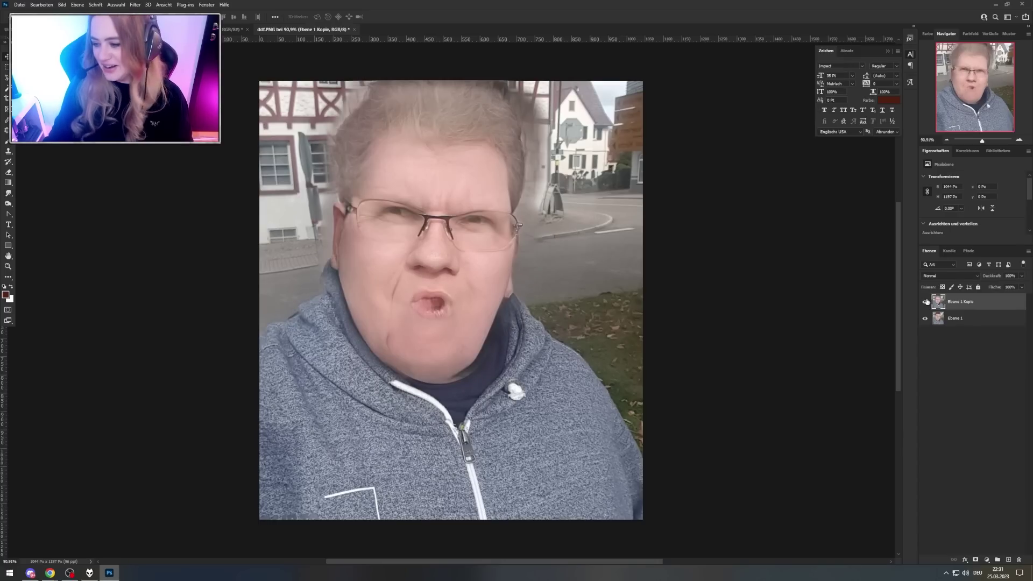
{"action": "key", "text": "ctrl+g"}
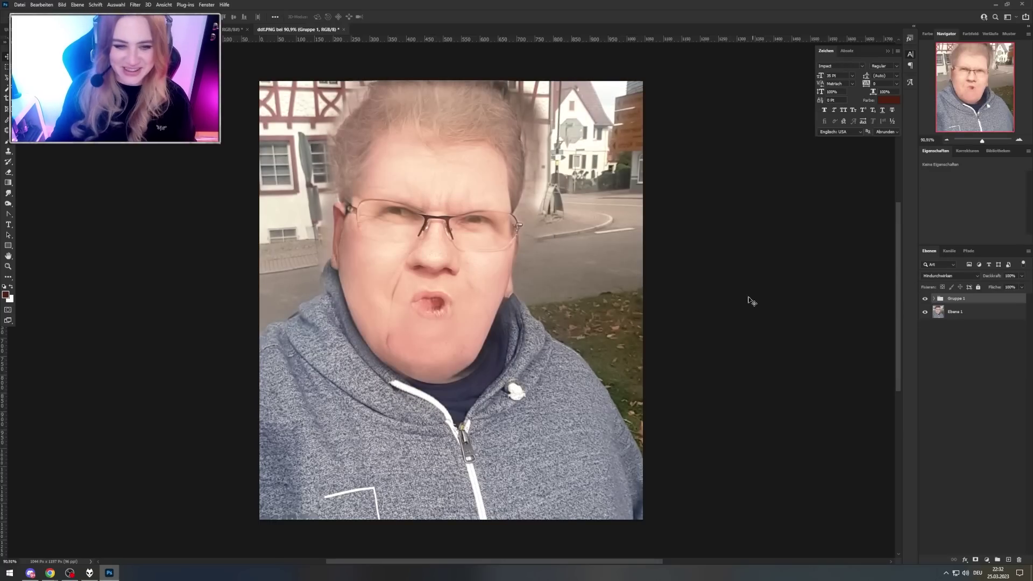
{"action": "left_click", "coordinate": [935, 299]}
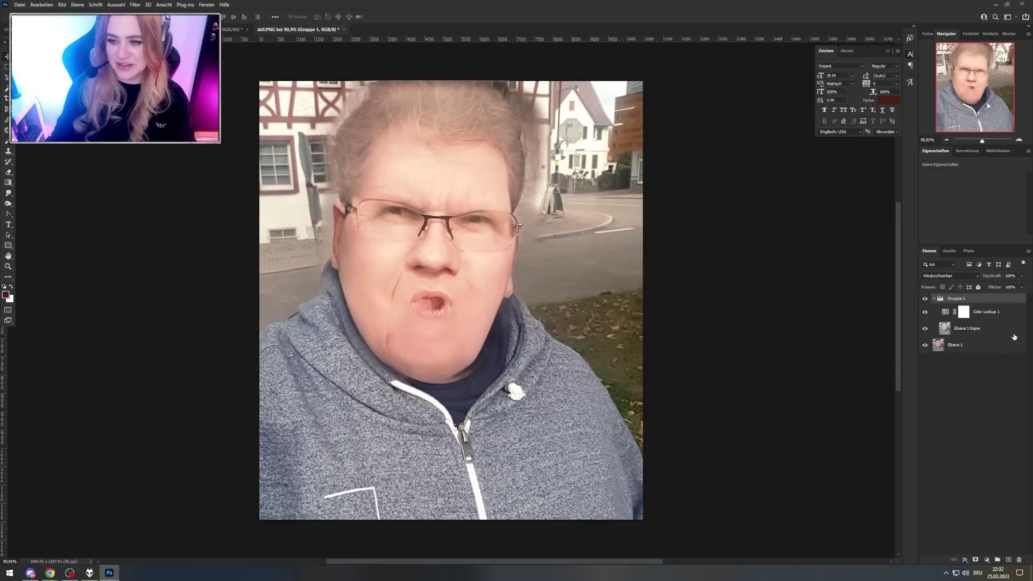
{"action": "left_click", "coordinate": [963, 328]}
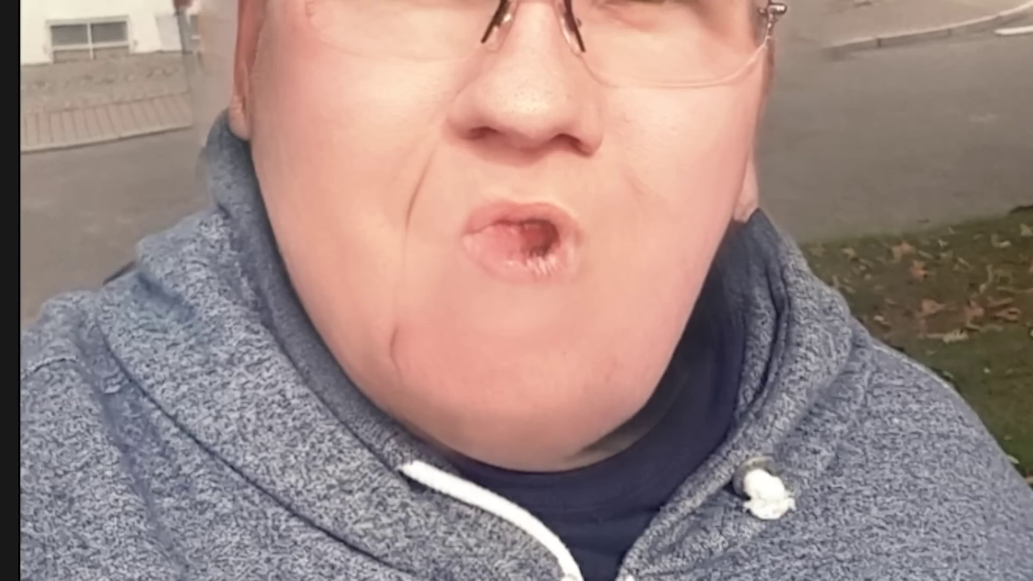
- Bloat the man's mouth with Liquify into a wide round shout, then paste the WAT caption
{"action": "left_click", "coordinate": [135, 5]}
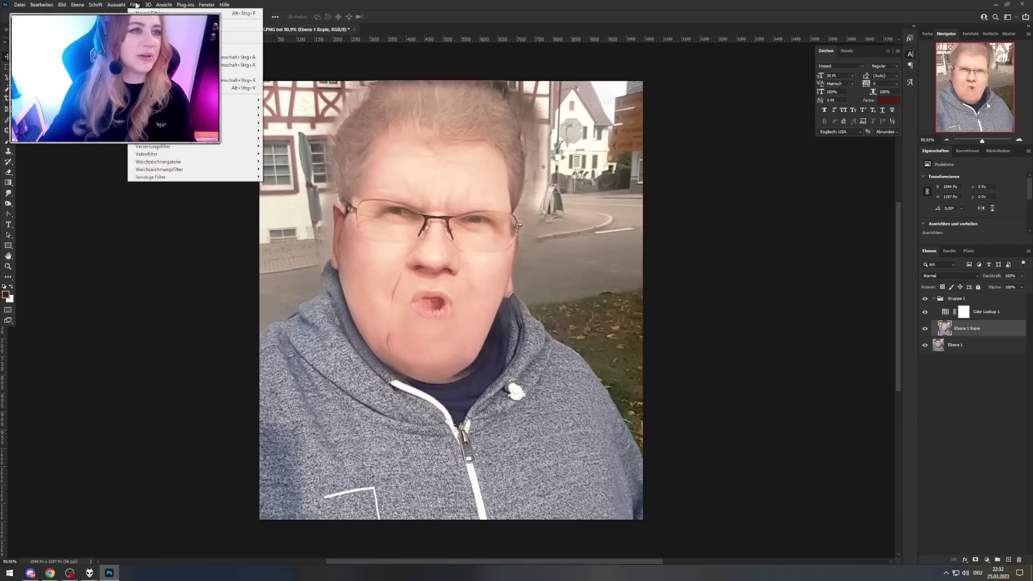
{"action": "left_click", "coordinate": [162, 80]}
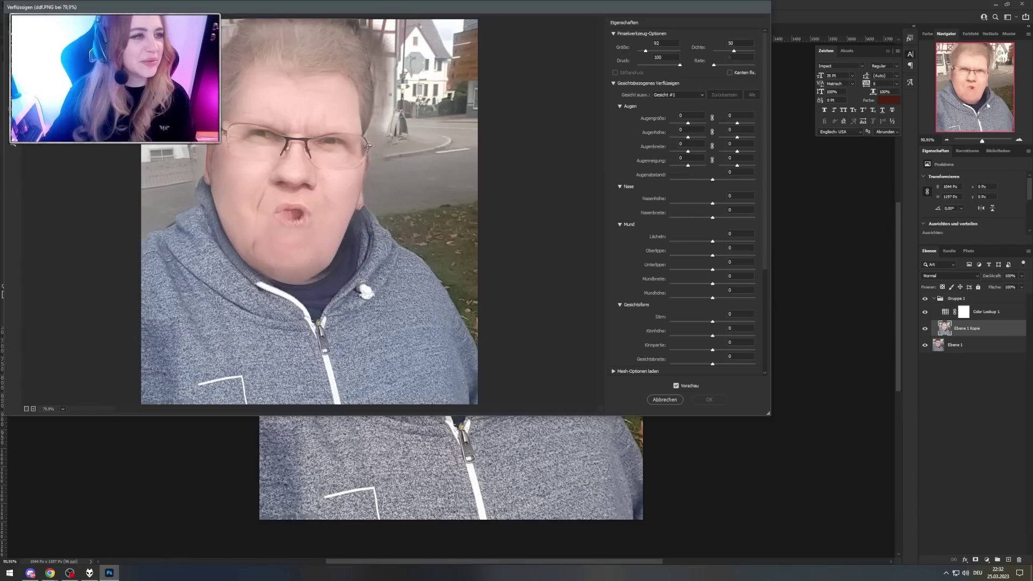
{"action": "left_click_drag", "start_coordinate": [289, 215], "coordinate": [289, 216]}
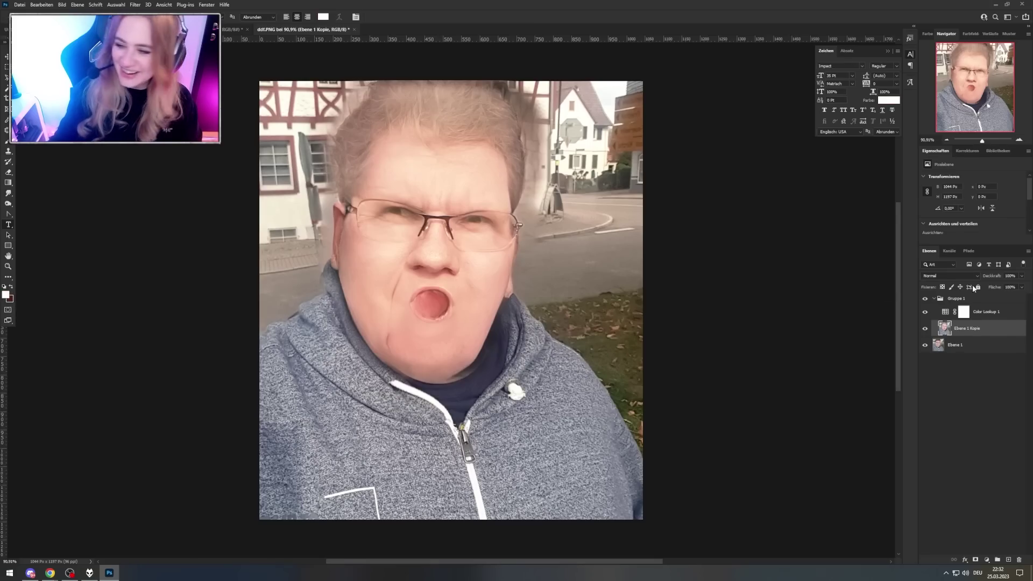
{"action": "key", "text": "ctrl+v"}
{"action": "key", "text": "ctrl+t"}
- Enlarge the WAT text and move it lower onto the hoodie
{"action": "left_click_drag", "start_coordinate": [377, 399], "coordinate": [520, 320]}
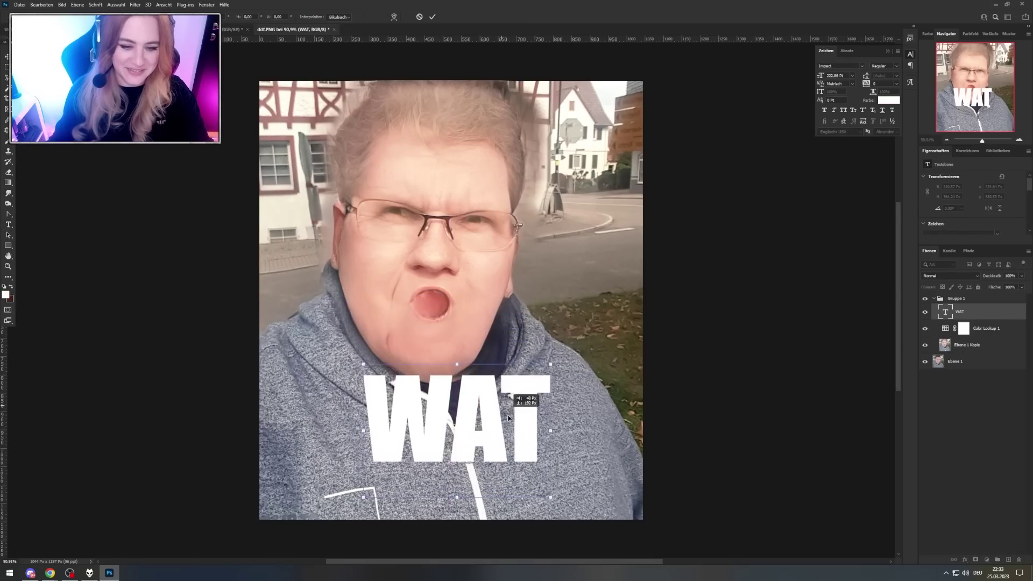
{"action": "left_click_drag", "start_coordinate": [488, 340], "coordinate": [501, 446]}
{"action": "key", "text": "Return"}
- Duplicate the Ebene 1 Kopie layer and make the WAT text visible
{"action": "left_click", "coordinate": [971, 350]}
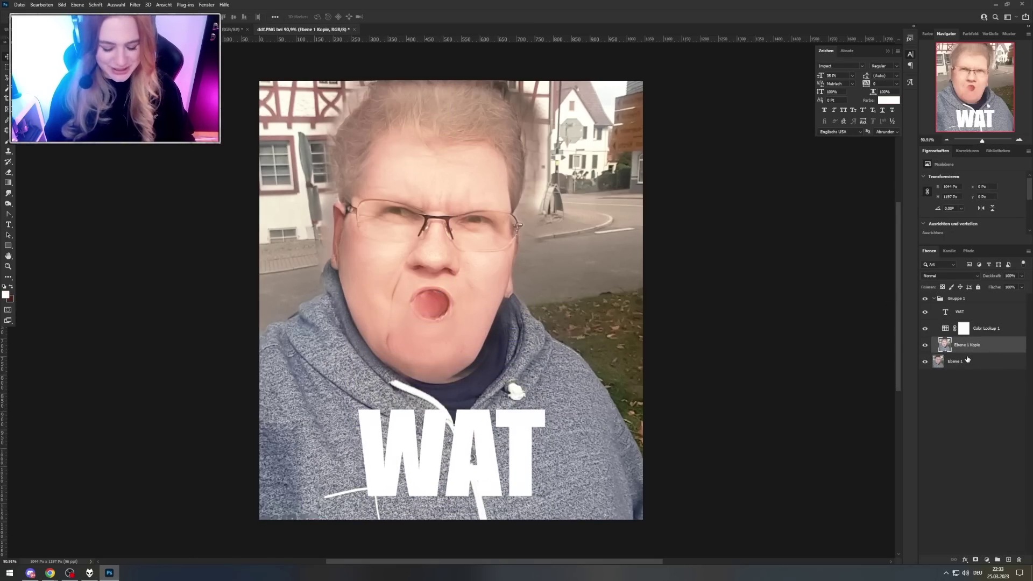
{"action": "left_click_drag", "start_coordinate": [974, 345], "coordinate": [1008, 560]}
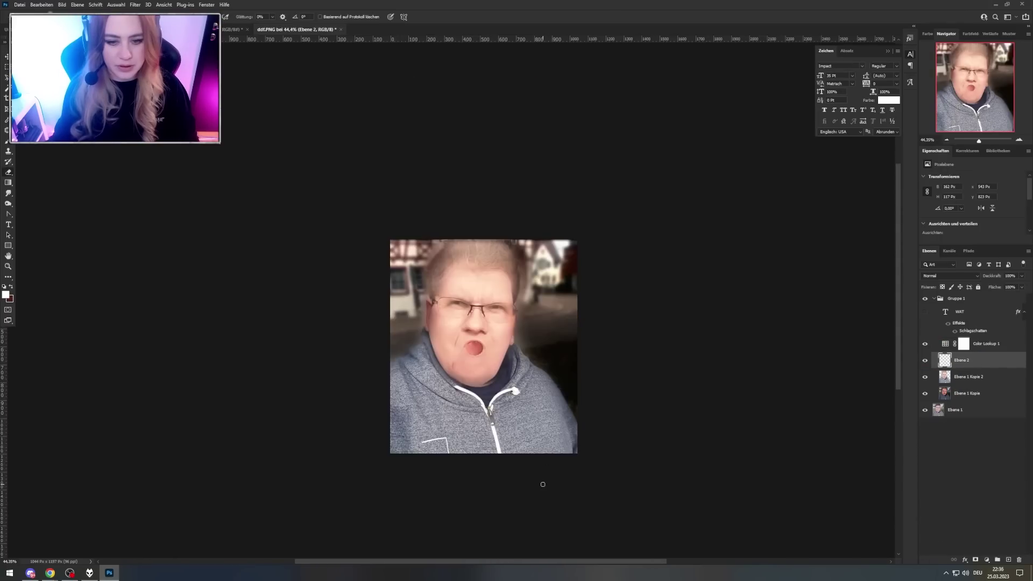
{"action": "key", "text": "v"}
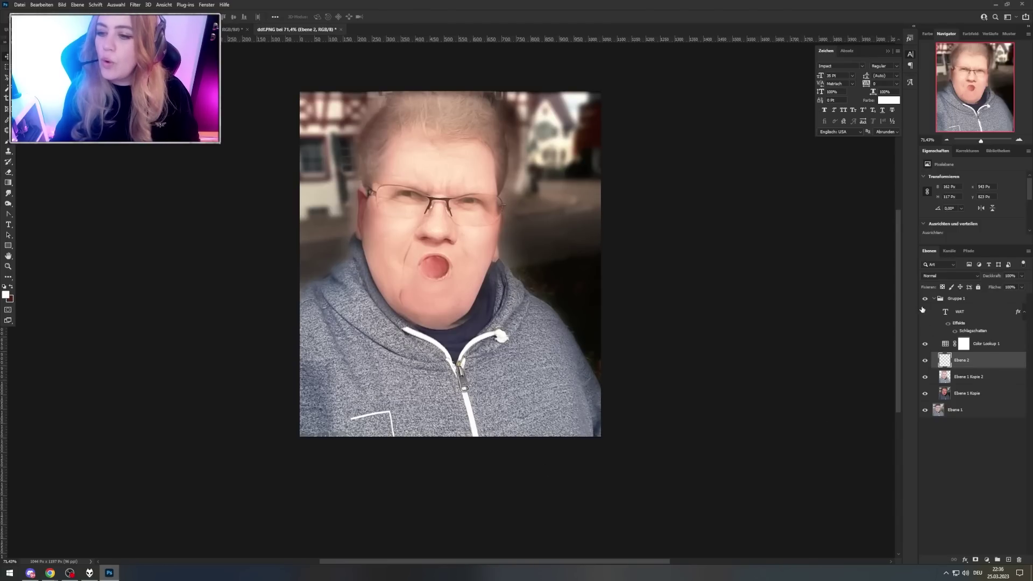
{"action": "left_click", "coordinate": [924, 311]}
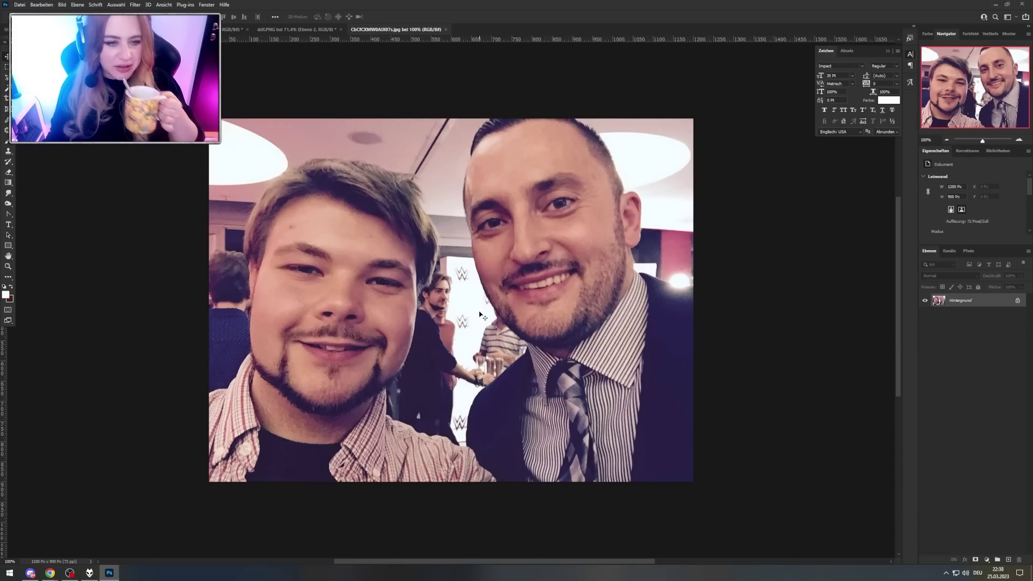
- Crop the new photo down to just the left man
{"action": "key", "text": "c"}
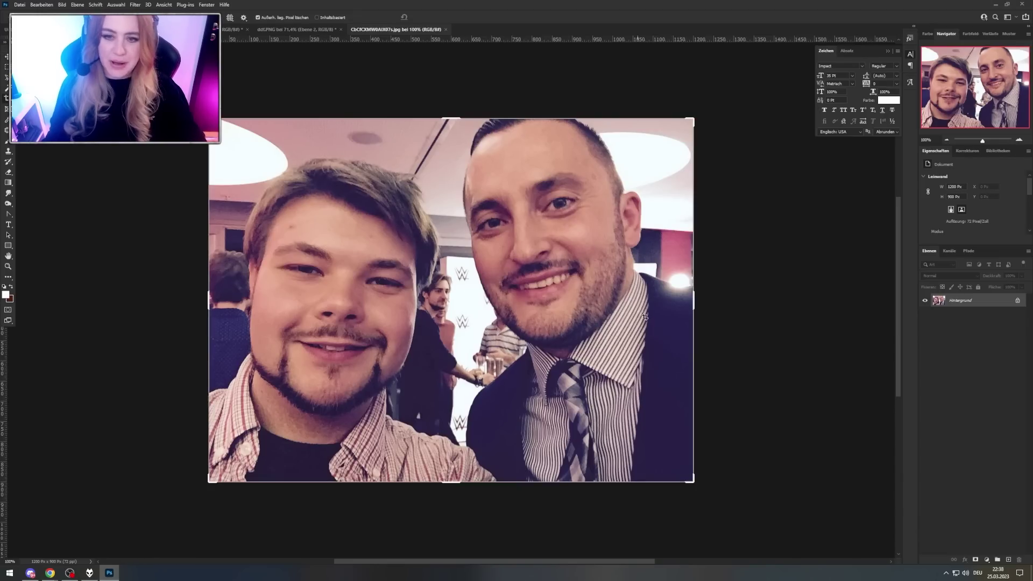
{"action": "left_click_drag", "start_coordinate": [694, 303], "coordinate": [588, 314]}
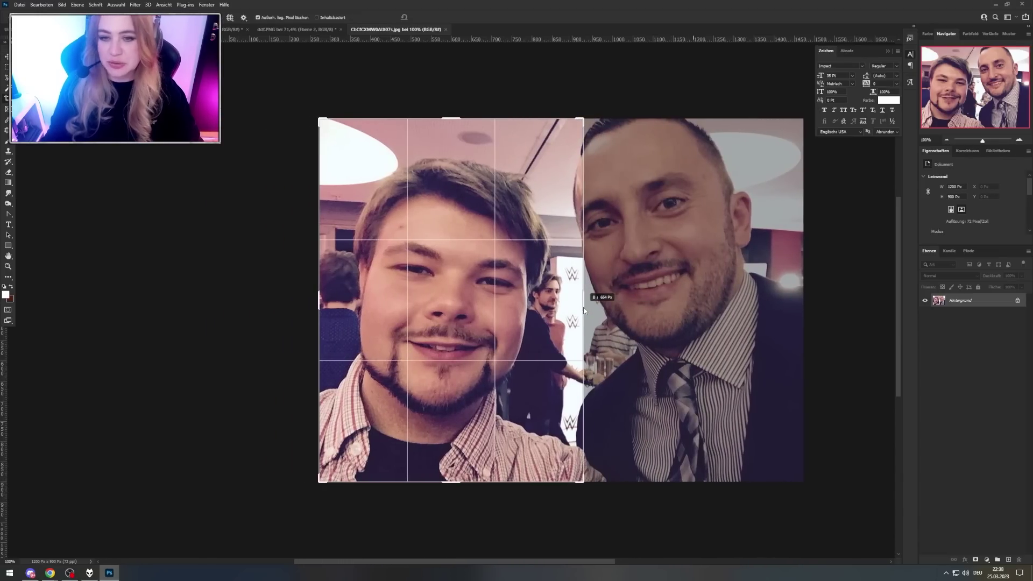
{"action": "key", "text": "Return"}
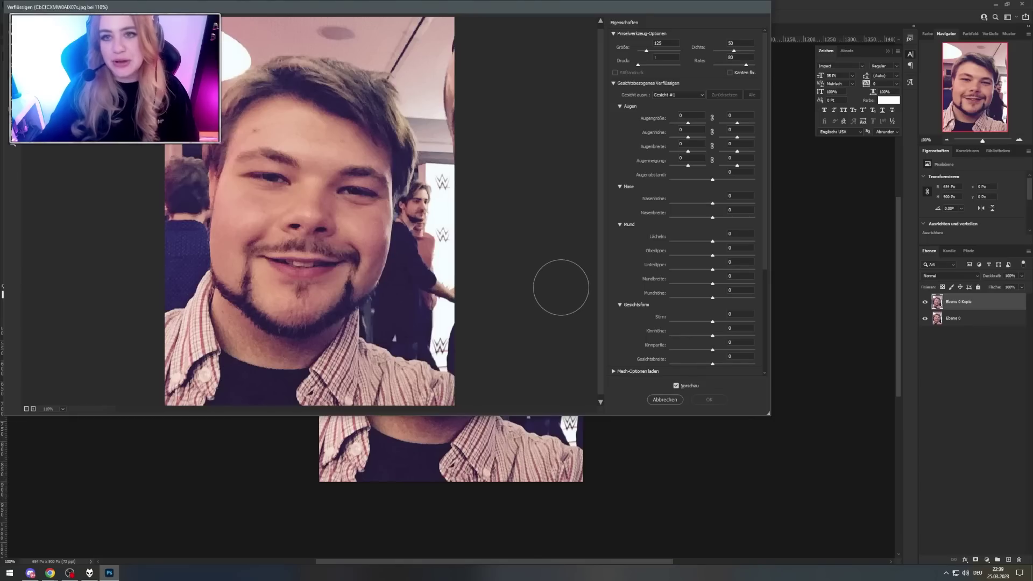
- Apply the Liquify face warp and patch away the red forehead spot
{"action": "left_click", "coordinate": [708, 400]}
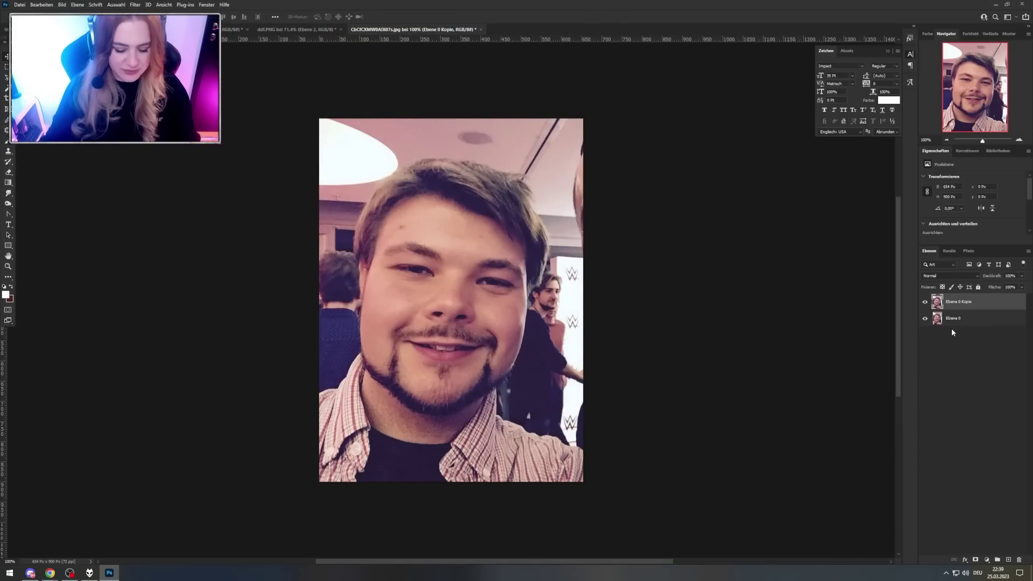
{"action": "key", "text": "j"}
{"action": "scroll", "coordinate": [431, 237], "scroll_direction": "up", "scroll_amount": 3}
{"action": "scroll", "coordinate": [452, 238], "scroll_direction": "up", "scroll_amount": 3}
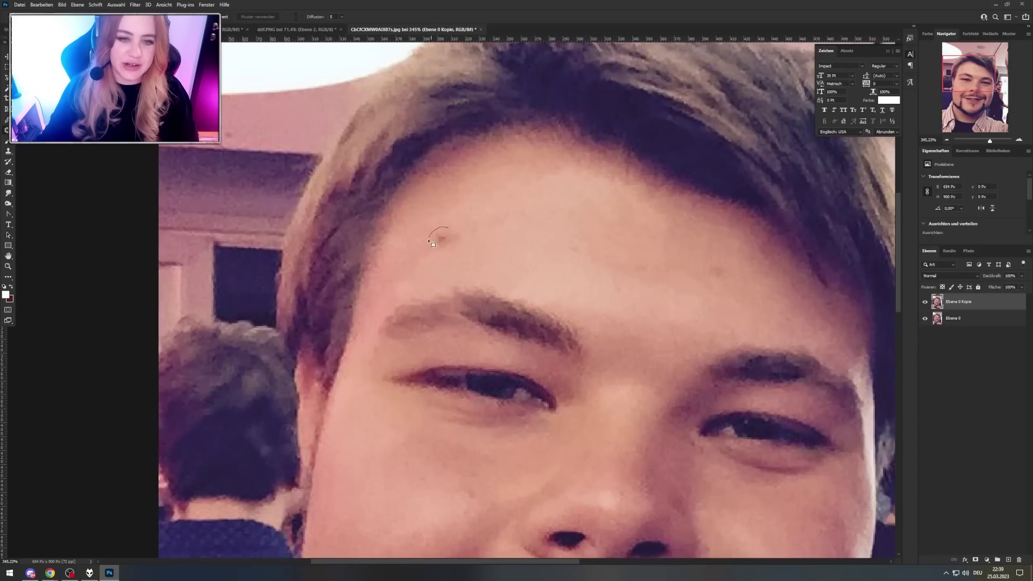
{"action": "mouse_move", "coordinate": [525, 293]}
{"action": "left_mouse_down"}
{"action": "mouse_move", "coordinate": [450, 147]}
{"action": "mouse_move", "coordinate": [431, 157]}
{"action": "left_mouse_up"}
{"action": "left_click_drag", "start_coordinate": [453, 154], "coordinate": [426, 115]}
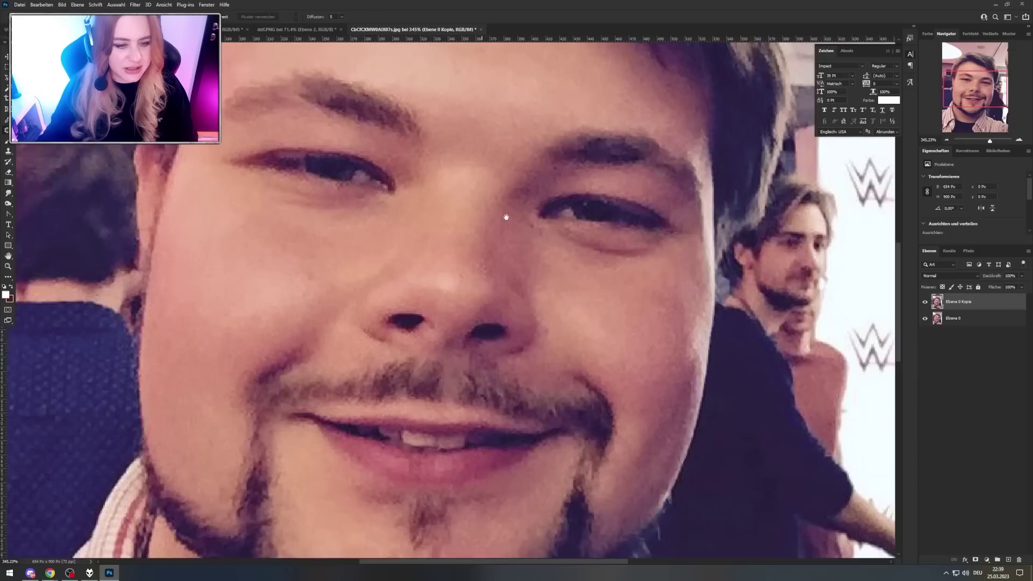
- Outline another spot to patch, zoom out, and reopen face-aware Liquify
{"action": "scroll", "coordinate": [506, 215], "scroll_direction": "down", "scroll_amount": 3}
{"action": "mouse_move", "coordinate": [343, 228]}
{"action": "left_mouse_down"}
{"action": "mouse_move", "coordinate": [327, 218]}
{"action": "mouse_move", "coordinate": [350, 227]}
{"action": "left_mouse_up"}
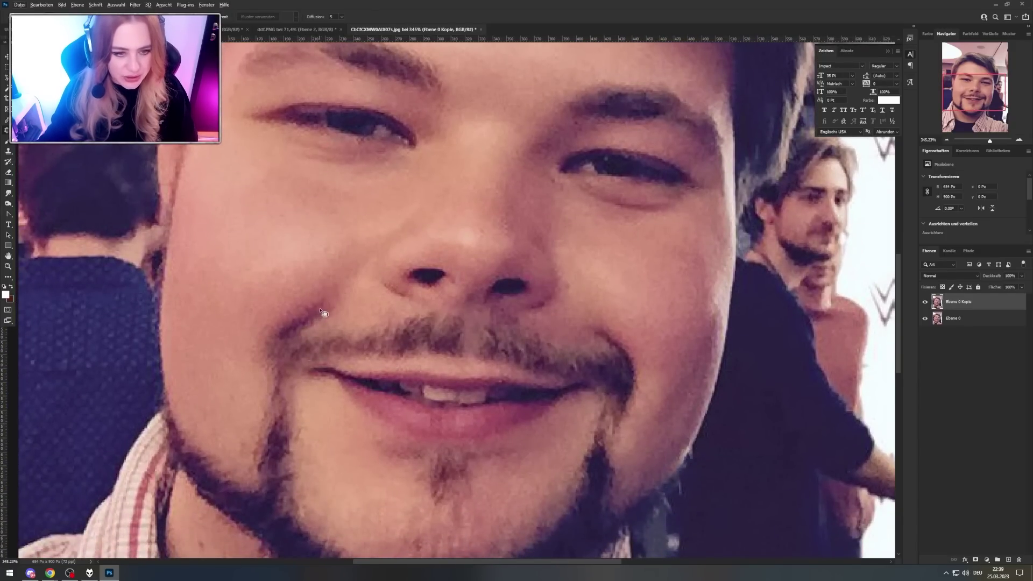
{"action": "scroll", "coordinate": [324, 313], "scroll_direction": "down", "scroll_amount": 6}
{"action": "scroll", "coordinate": [424, 370], "scroll_direction": "up", "scroll_amount": 1}
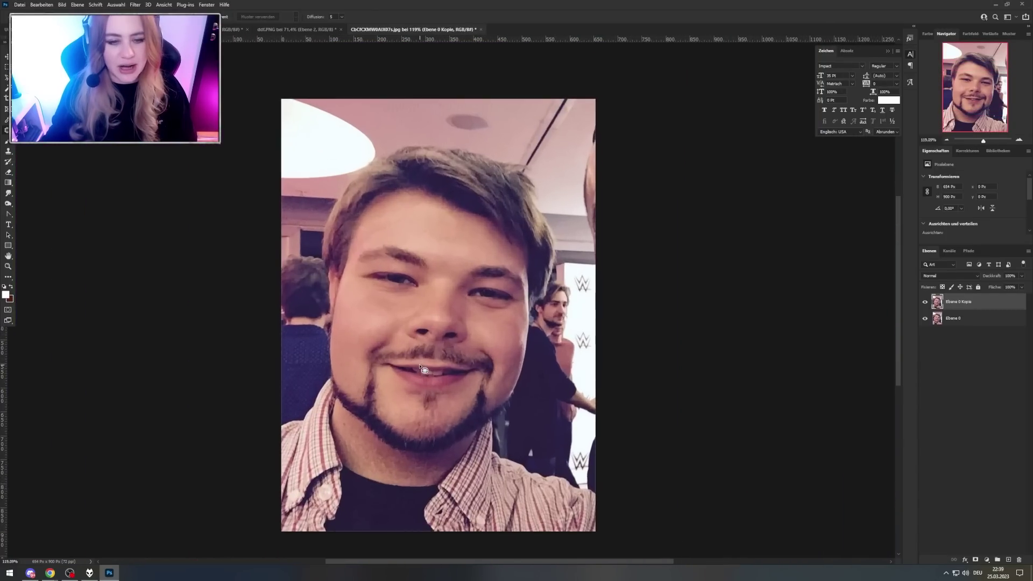
{"action": "key", "text": "ctrl+shift+x"}
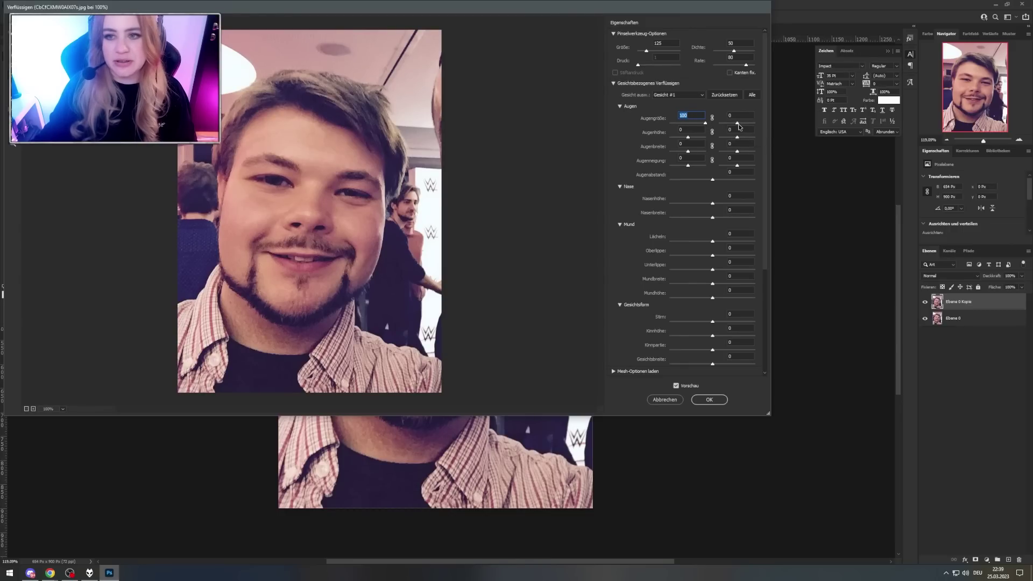
- Set Eye Size 100, Eye Width -100, Eye Distance 100, Nose -100, Smile 100, Chin Height -100
{"action": "left_click_drag", "start_coordinate": [738, 123], "coordinate": [754, 124]}
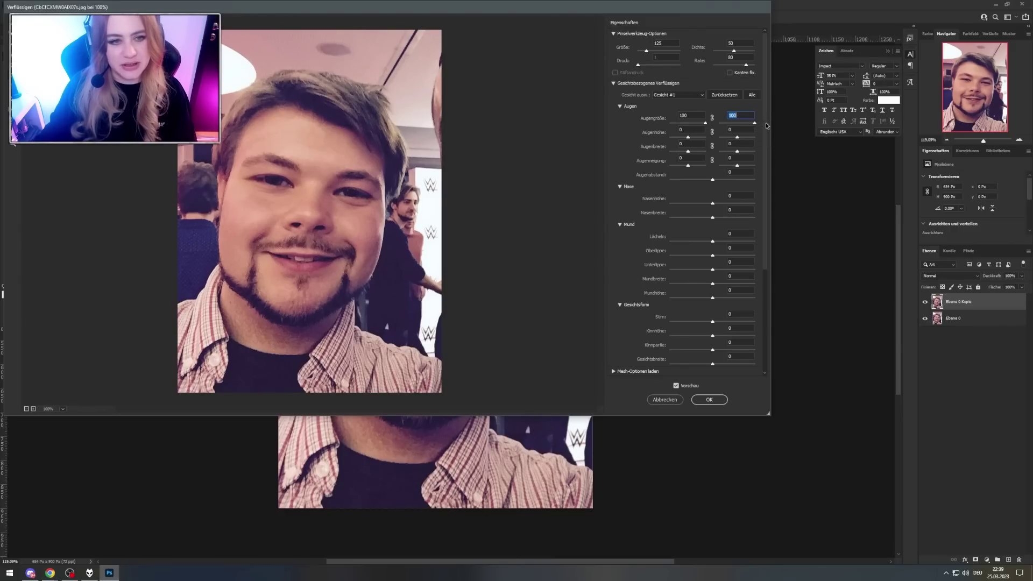
{"action": "left_click_drag", "start_coordinate": [688, 151], "coordinate": [638, 151]}
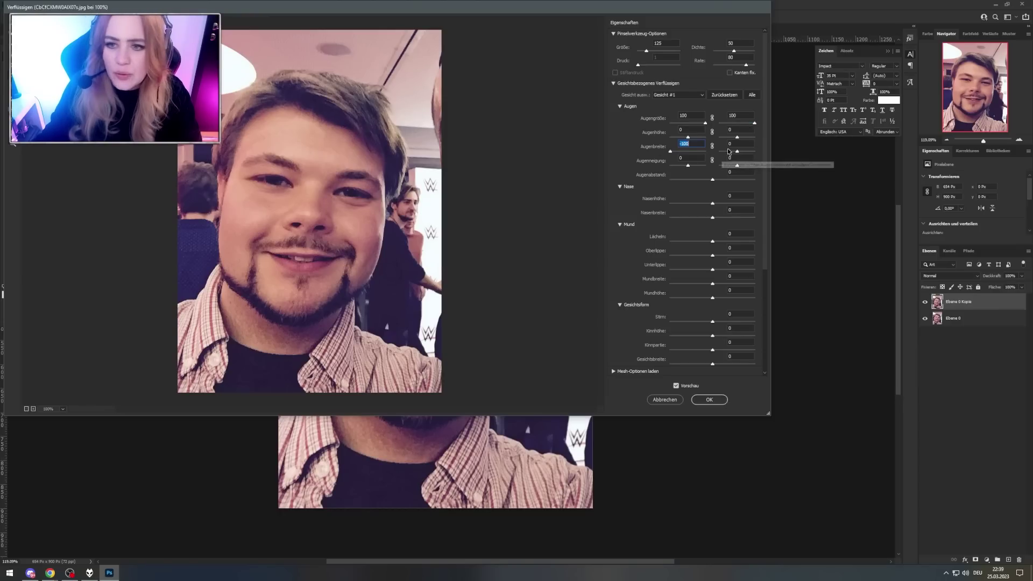
{"action": "left_click", "coordinate": [738, 152]}
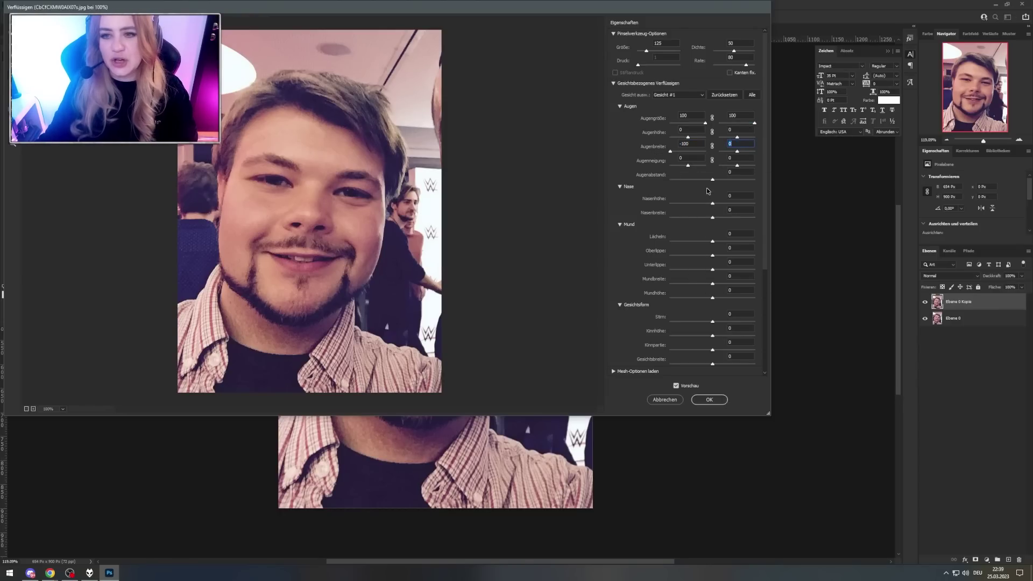
{"action": "left_click_drag", "start_coordinate": [714, 180], "coordinate": [780, 188]}
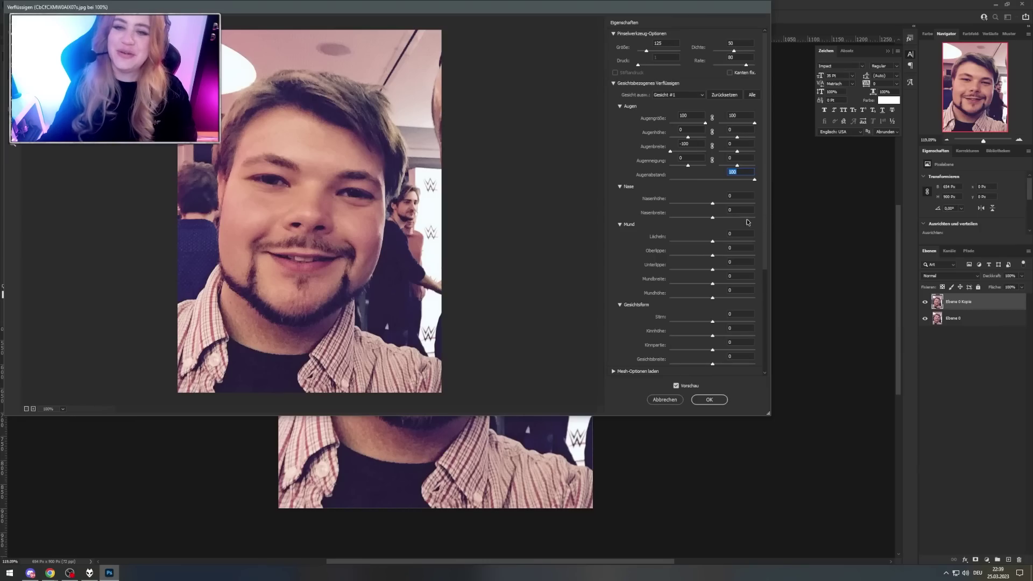
{"action": "mouse_move", "coordinate": [712, 203]}
{"action": "left_mouse_down"}
{"action": "mouse_move", "coordinate": [662, 205]}
{"action": "mouse_move", "coordinate": [662, 219]}
{"action": "left_mouse_up"}
{"action": "left_click_drag", "start_coordinate": [712, 241], "coordinate": [734, 259]}
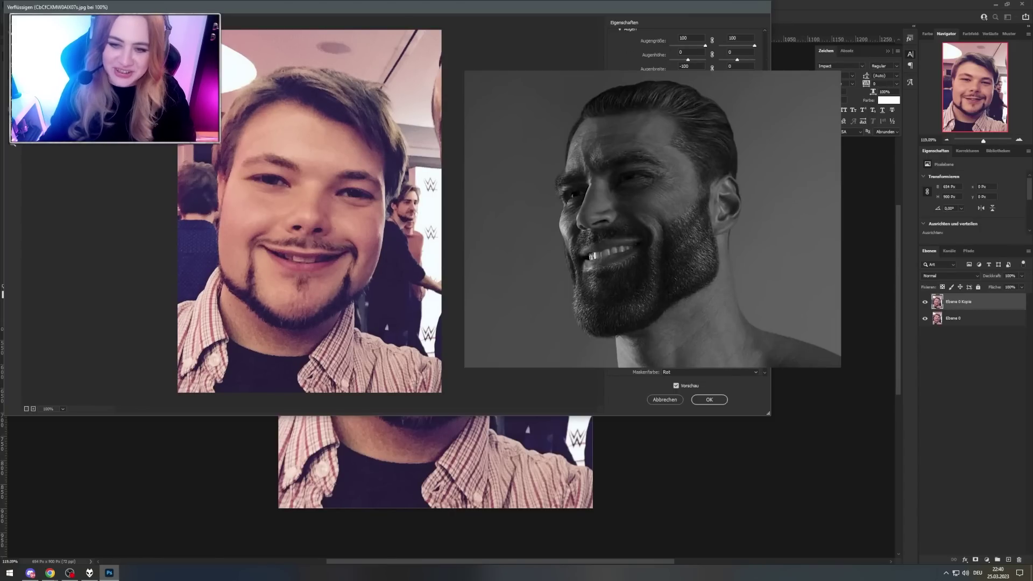
{"action": "left_click", "coordinate": [713, 273]}
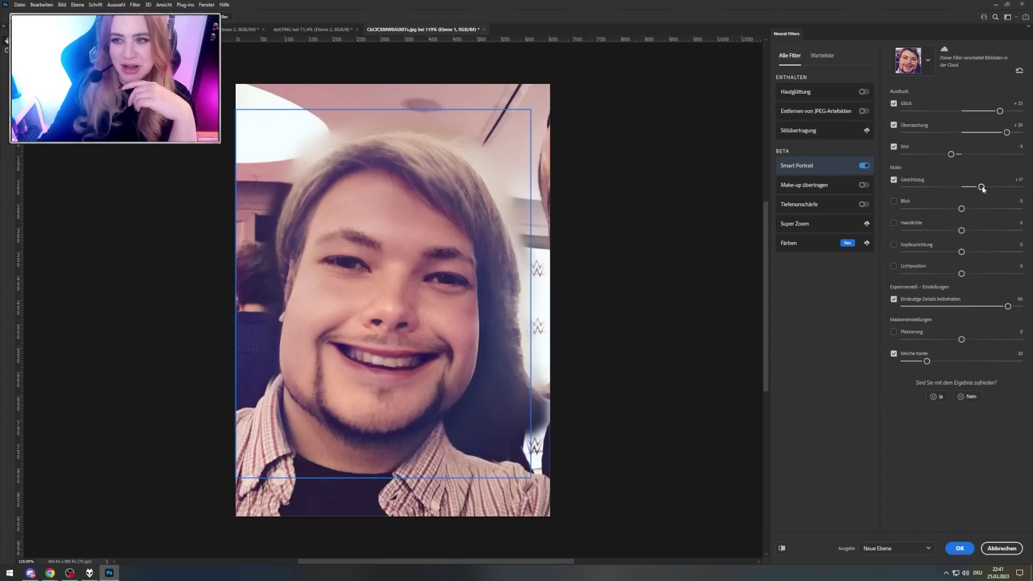
- In Smart Portrait, set Facial Age to +39, Hair Thickness to +43 and Gaze to +18
{"action": "left_click_drag", "start_coordinate": [982, 188], "coordinate": [1008, 185]}
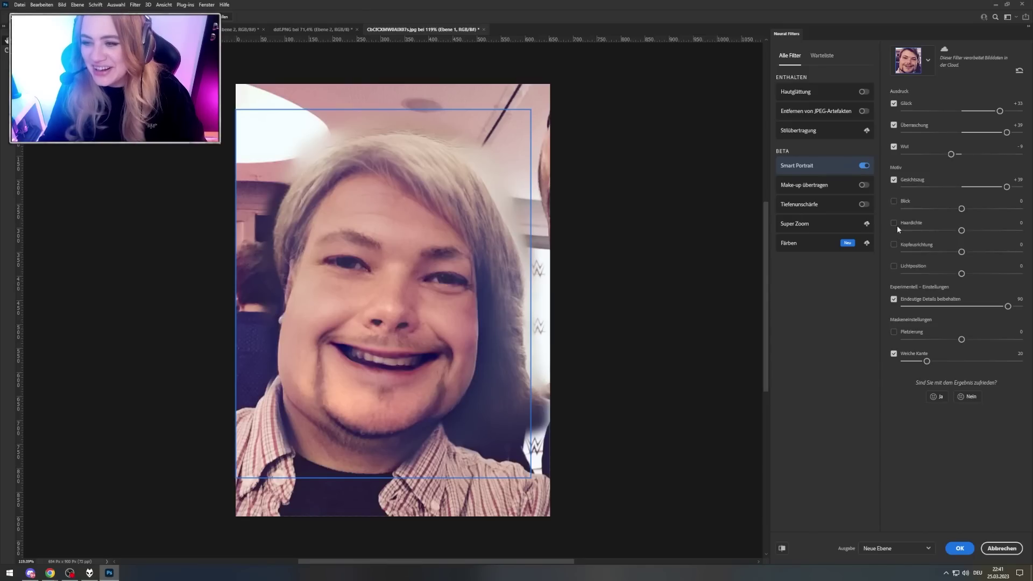
{"action": "left_click", "coordinate": [894, 223]}
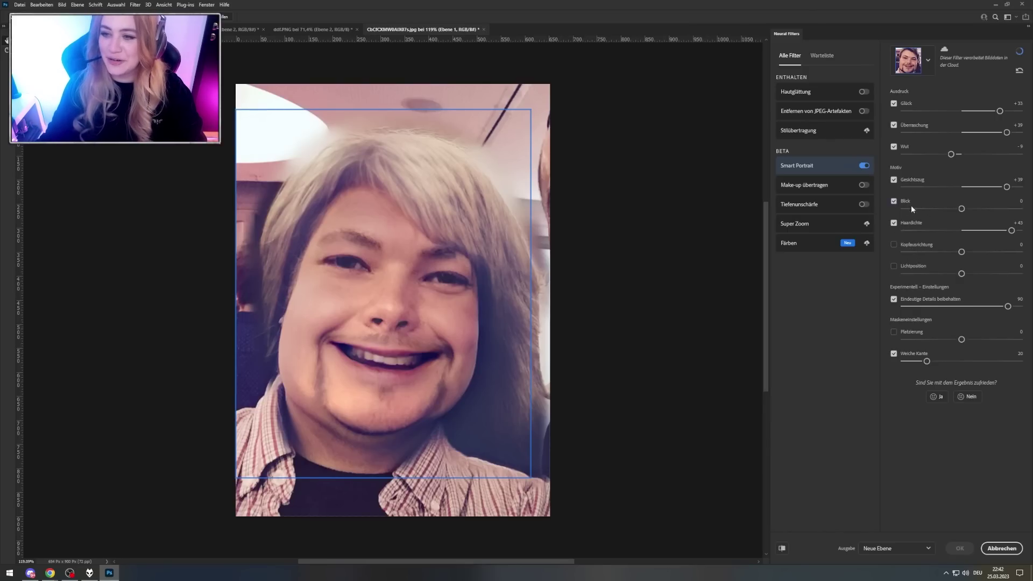
{"action": "left_click_drag", "start_coordinate": [970, 209], "coordinate": [979, 209]}
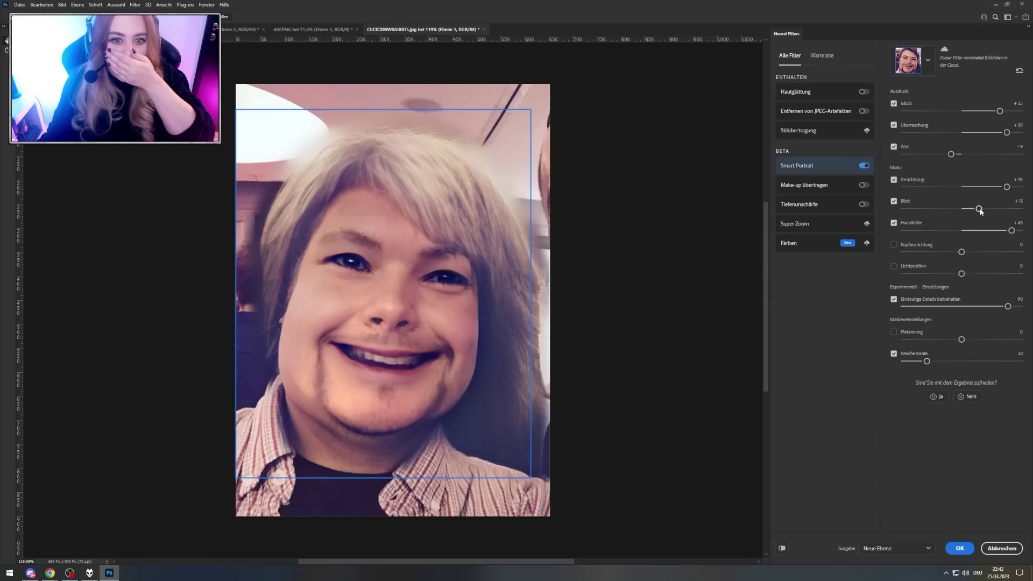
{"action": "left_click_drag", "start_coordinate": [980, 209], "coordinate": [983, 209]}
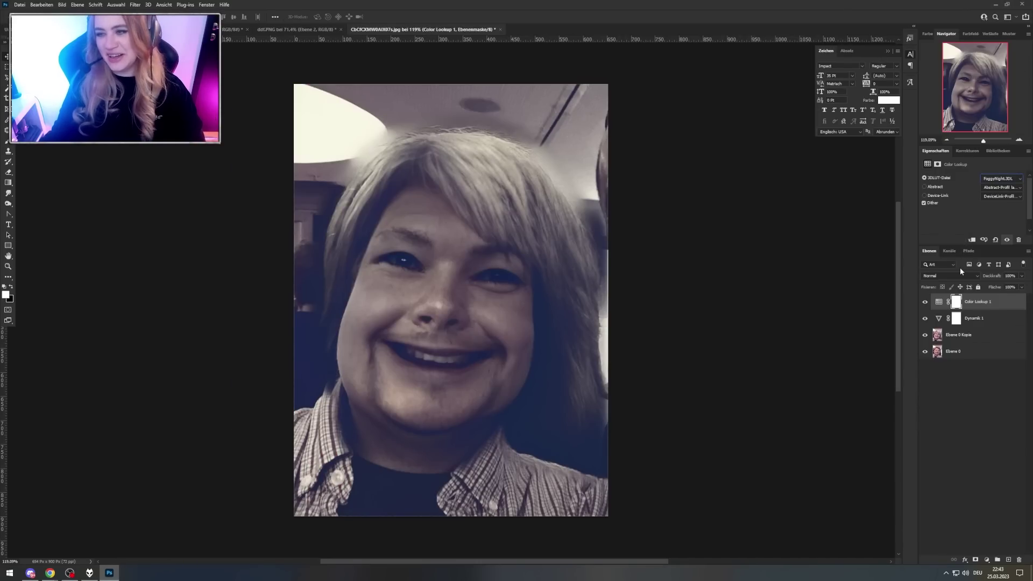
- Add about 3% noise to Ebene 0 Kopie, open Levels, and lower Color Lookup 1 to 55%
{"action": "left_click", "coordinate": [981, 337]}
{"action": "left_click", "coordinate": [135, 4]}
{"action": "mouse_move", "coordinate": [194, 108]}
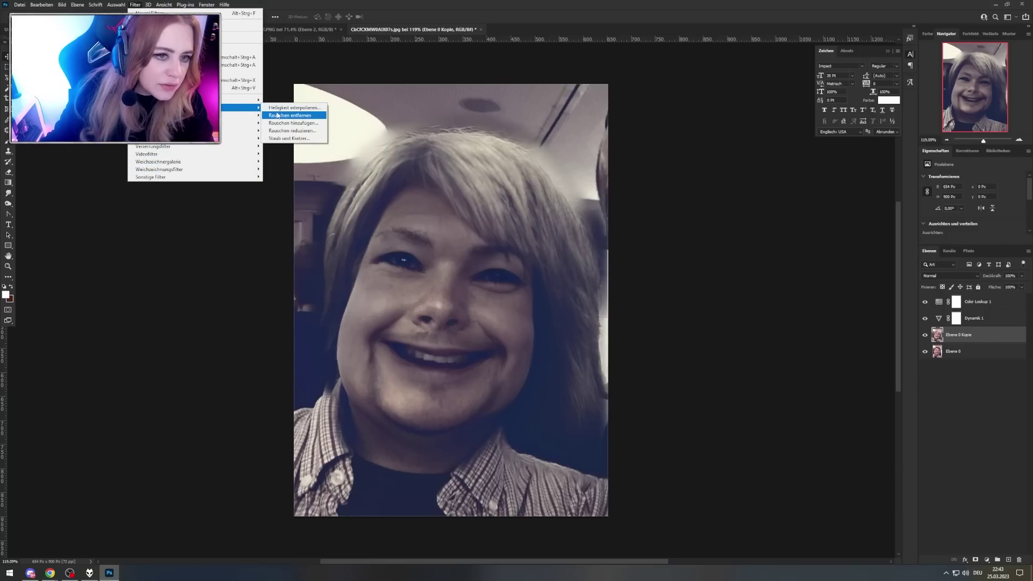
{"action": "left_click", "coordinate": [288, 122]}
{"action": "left_click_drag", "start_coordinate": [525, 121], "coordinate": [718, 125]}
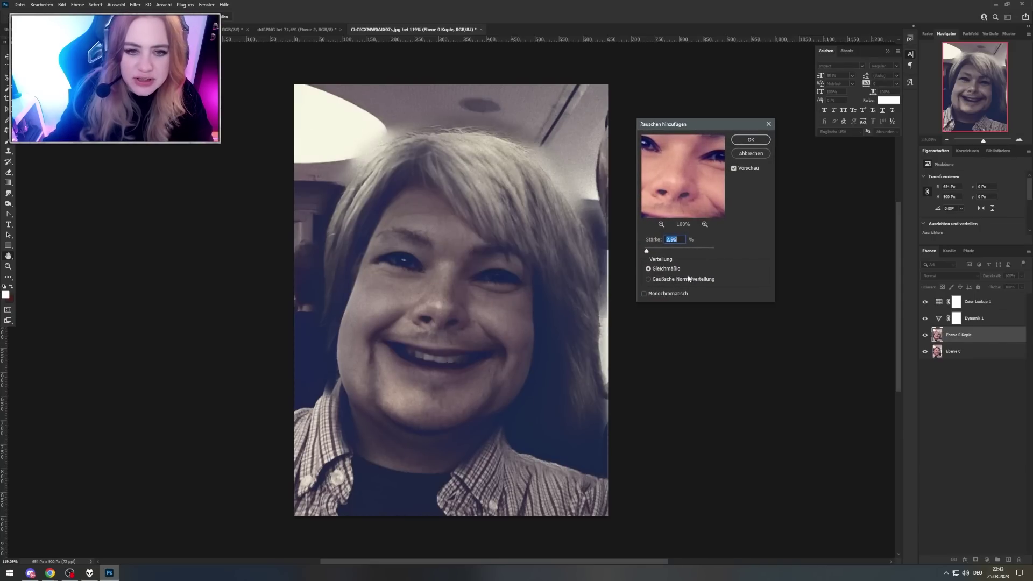
{"action": "key", "text": "Return"}
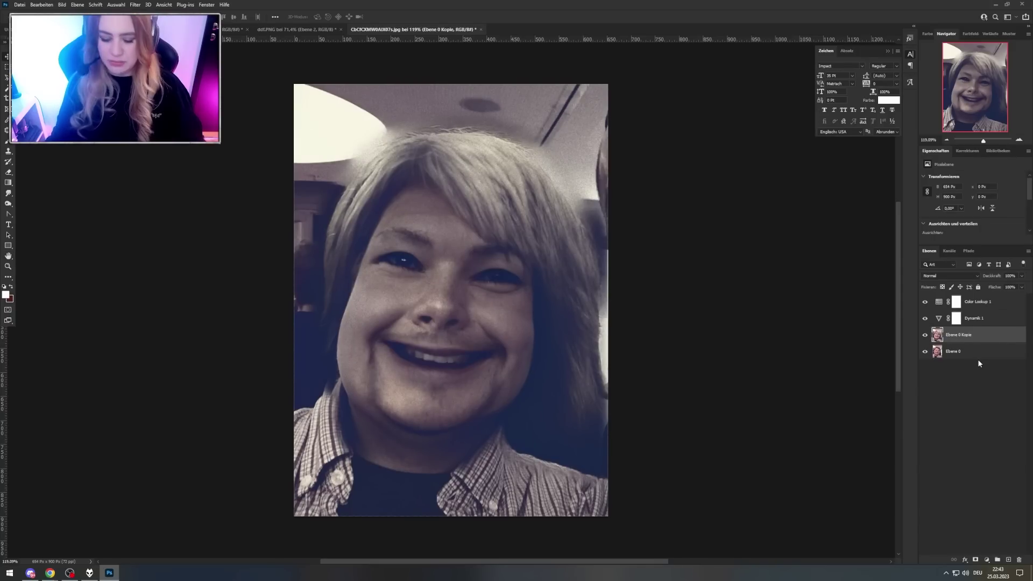
{"action": "key", "text": "ctrl+l"}
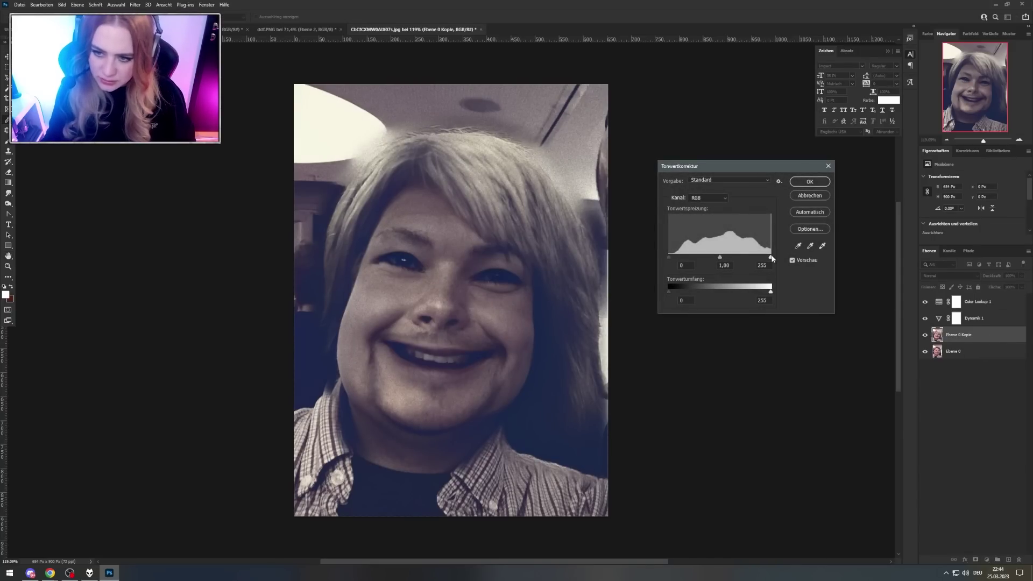
{"action": "left_click_drag", "start_coordinate": [1020, 287], "coordinate": [1006, 289]}
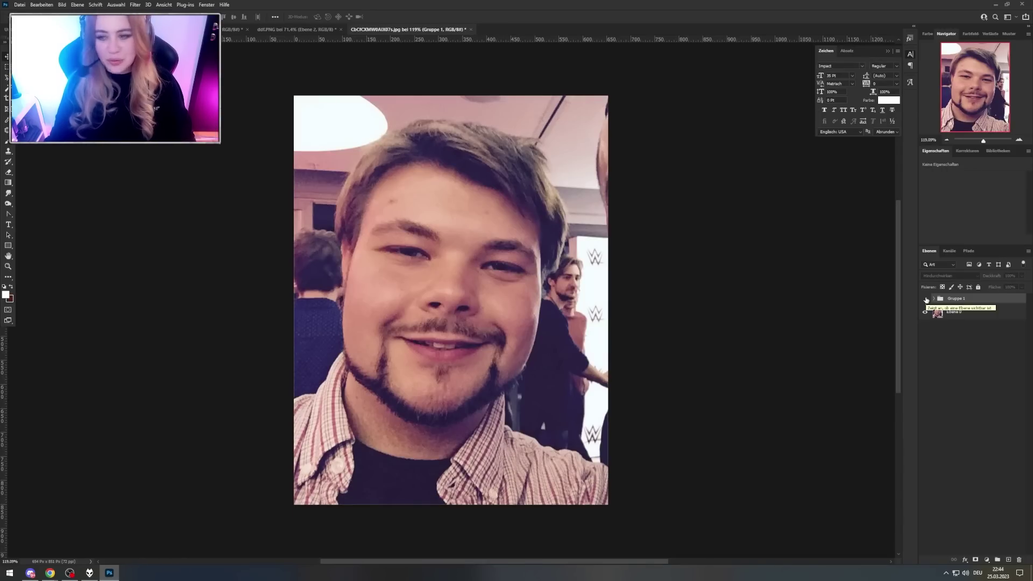
{"action": "left_click", "coordinate": [926, 299]}
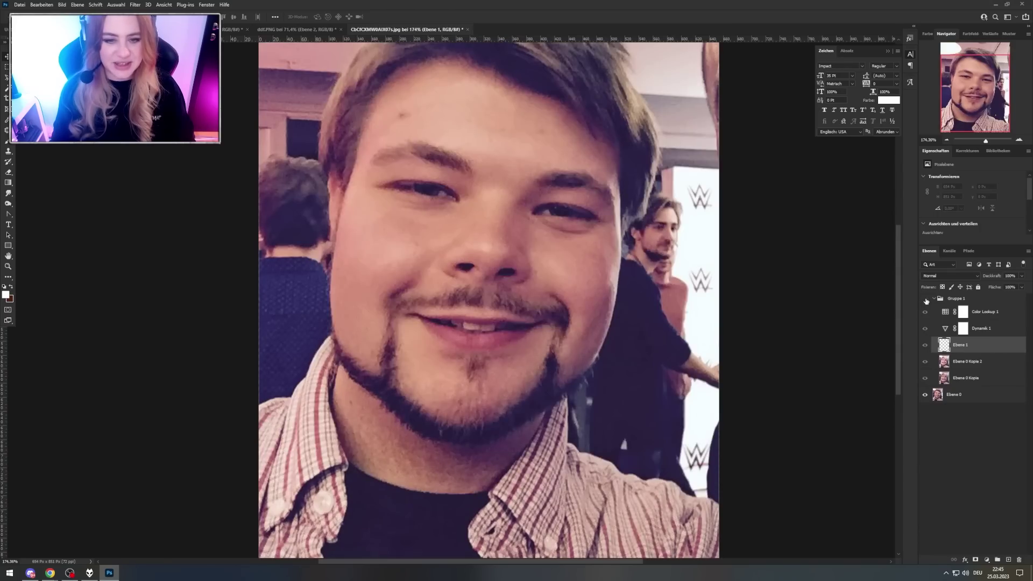
{"action": "left_click", "coordinate": [925, 299]}
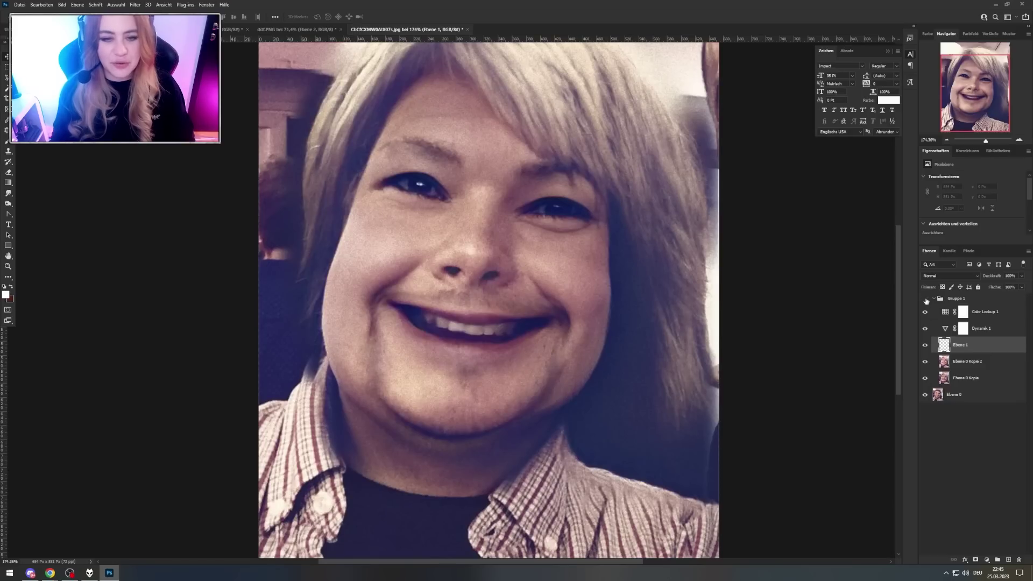
{"action": "left_click", "coordinate": [925, 299]}
{"action": "left_click", "coordinate": [925, 299]}
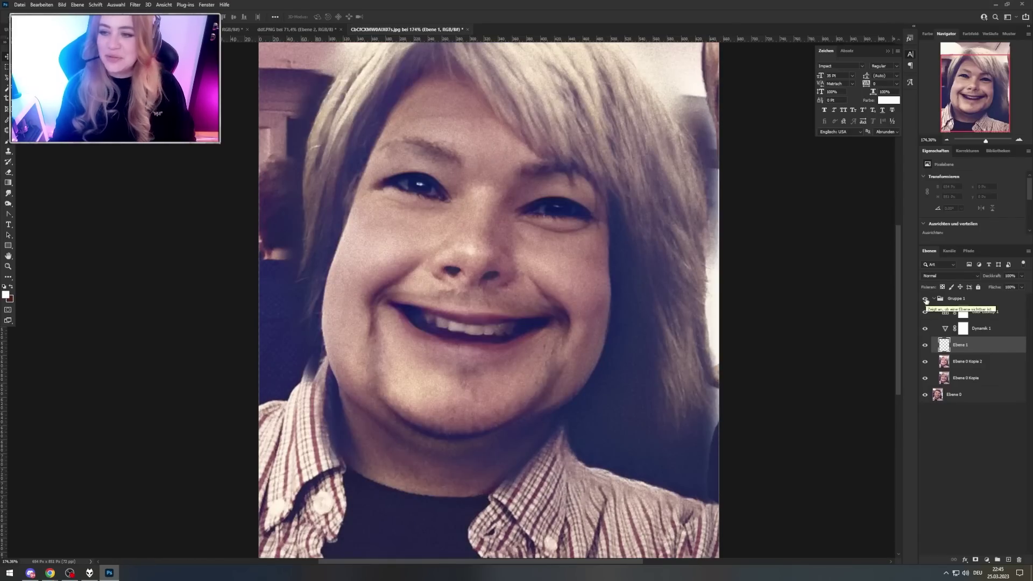
{"action": "left_click", "coordinate": [926, 299]}
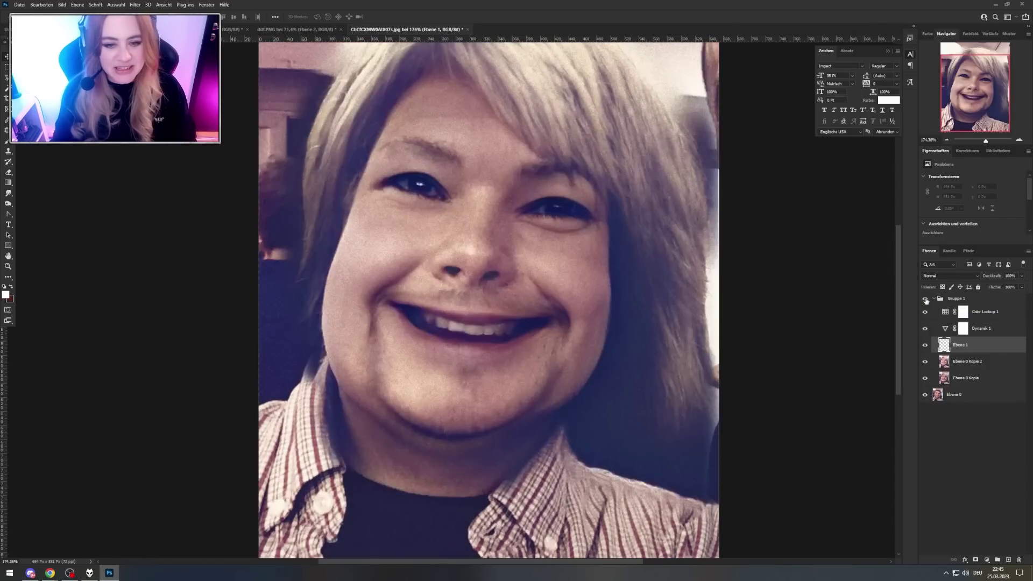
{"action": "scroll", "coordinate": [496, 295], "scroll_direction": "down", "scroll_amount": 2}
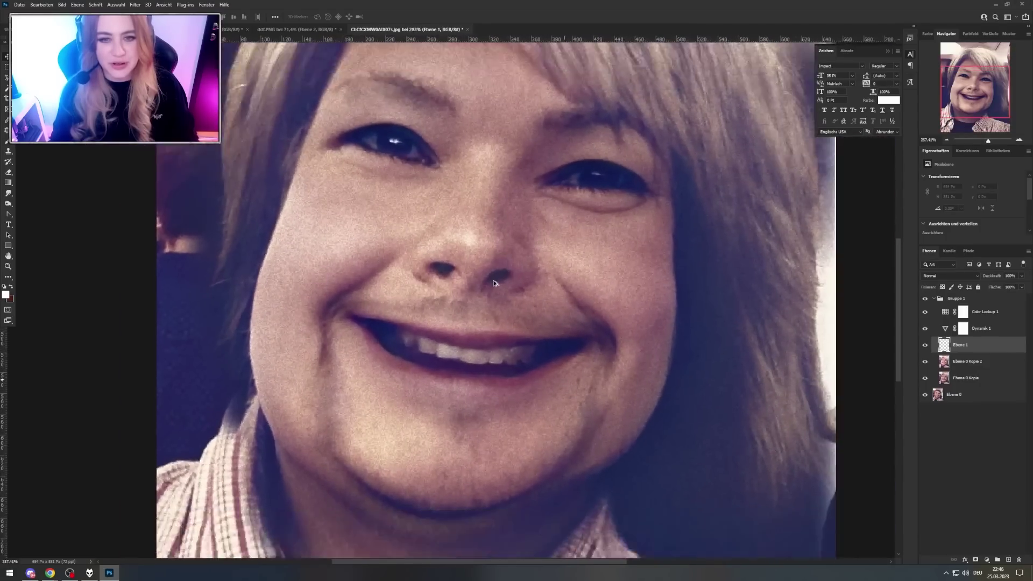
{"action": "scroll", "coordinate": [496, 295], "scroll_direction": "down", "scroll_amount": 3}
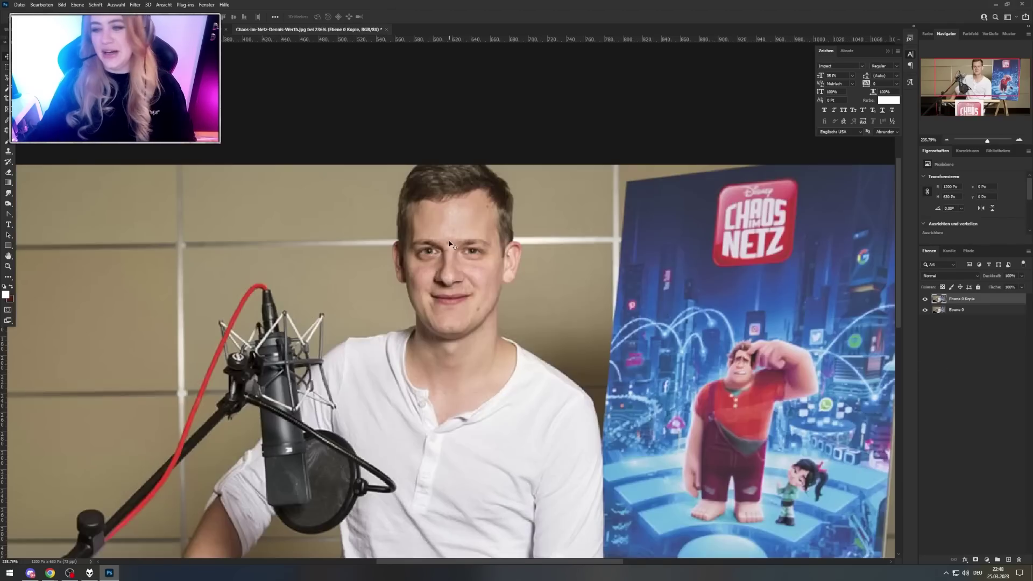
- In face-aware Liquify, set Nose Width -100, Smile 100, Upper Lip 100 and Lower Lip -100
{"action": "left_click", "coordinate": [135, 5]}
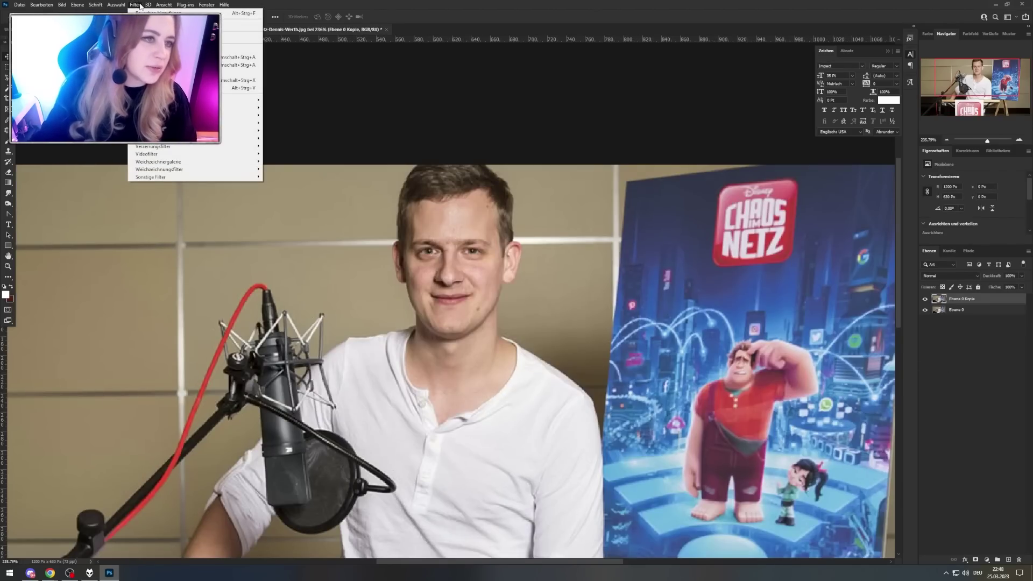
{"action": "left_click", "coordinate": [154, 89]}
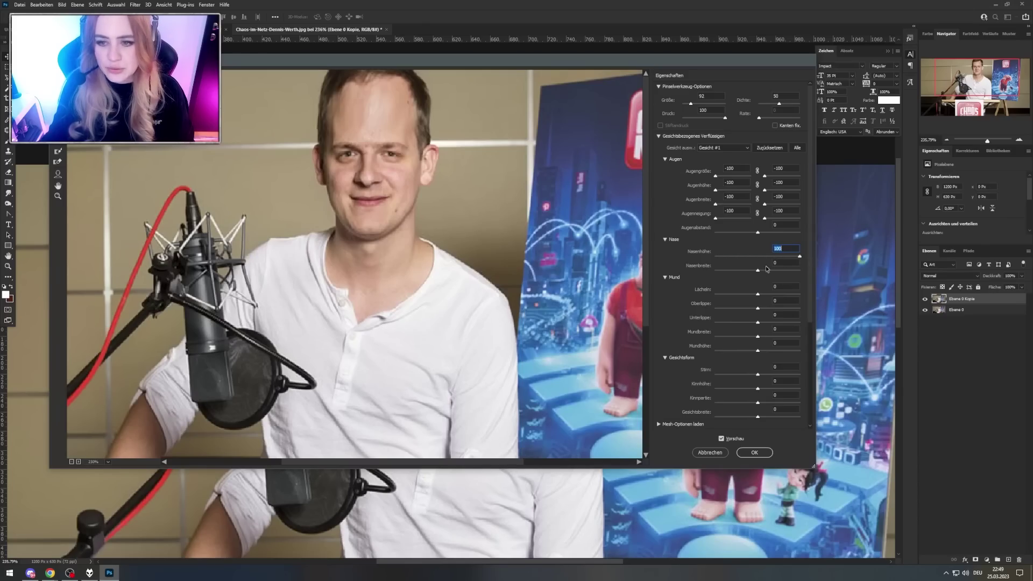
{"action": "mouse_move", "coordinate": [758, 270]}
{"action": "left_mouse_down"}
{"action": "mouse_move", "coordinate": [715, 269]}
{"action": "mouse_move", "coordinate": [800, 294]}
{"action": "left_mouse_up"}
{"action": "mouse_move", "coordinate": [758, 308]}
{"action": "left_mouse_down"}
{"action": "mouse_move", "coordinate": [801, 308]}
{"action": "mouse_move", "coordinate": [715, 322]}
{"action": "left_mouse_up"}
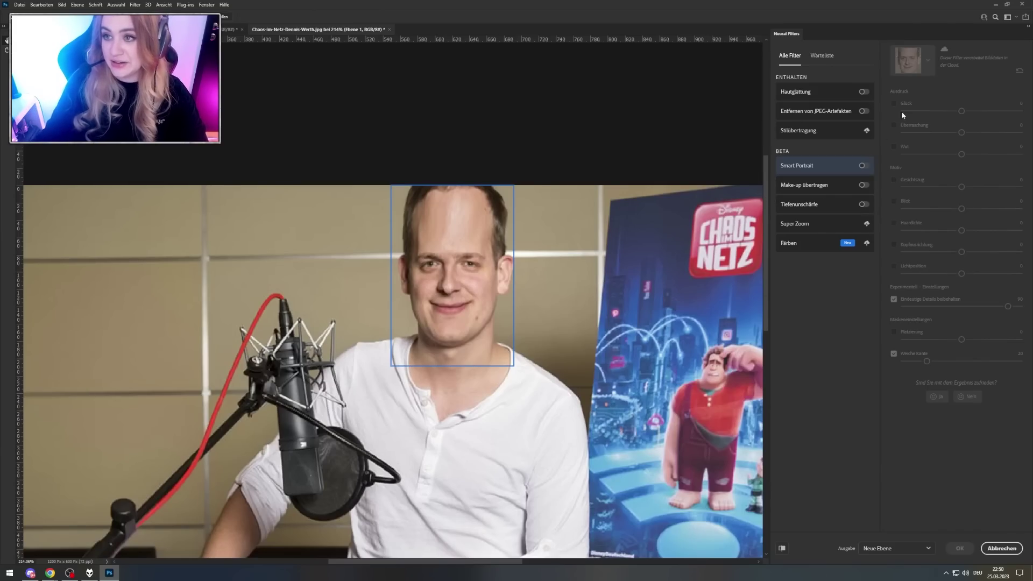
- Enable Smart Portrait and raise Happiness, Surprise and Anger to strong values
{"action": "left_click", "coordinate": [864, 166]}
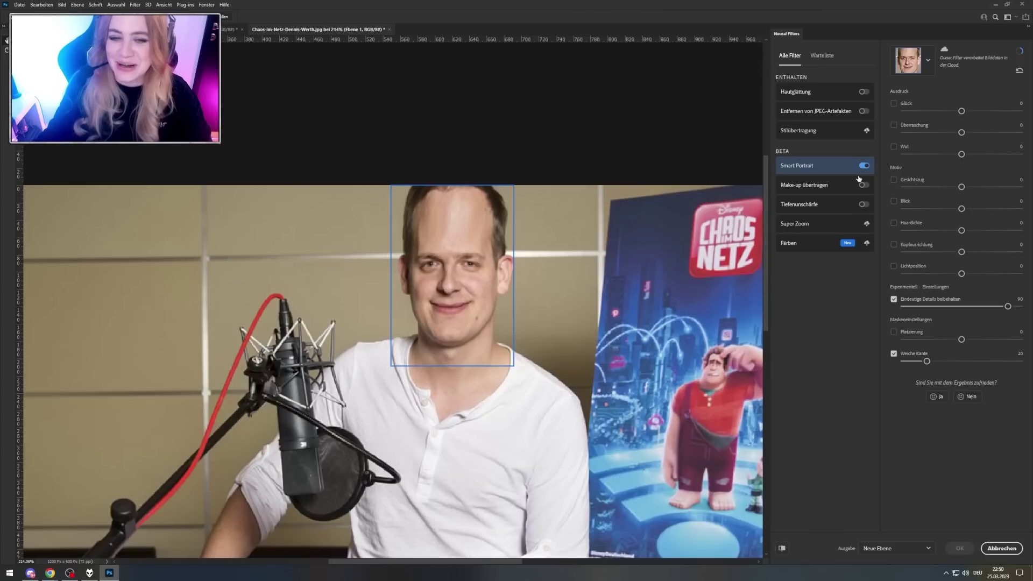
{"action": "left_click", "coordinate": [917, 111]}
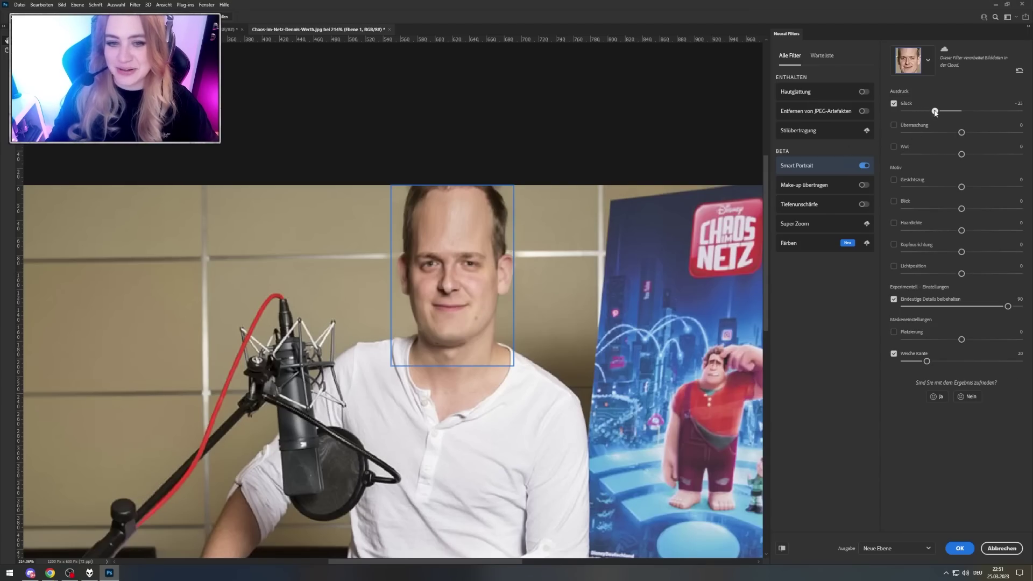
{"action": "left_click_drag", "start_coordinate": [935, 111], "coordinate": [1022, 113]}
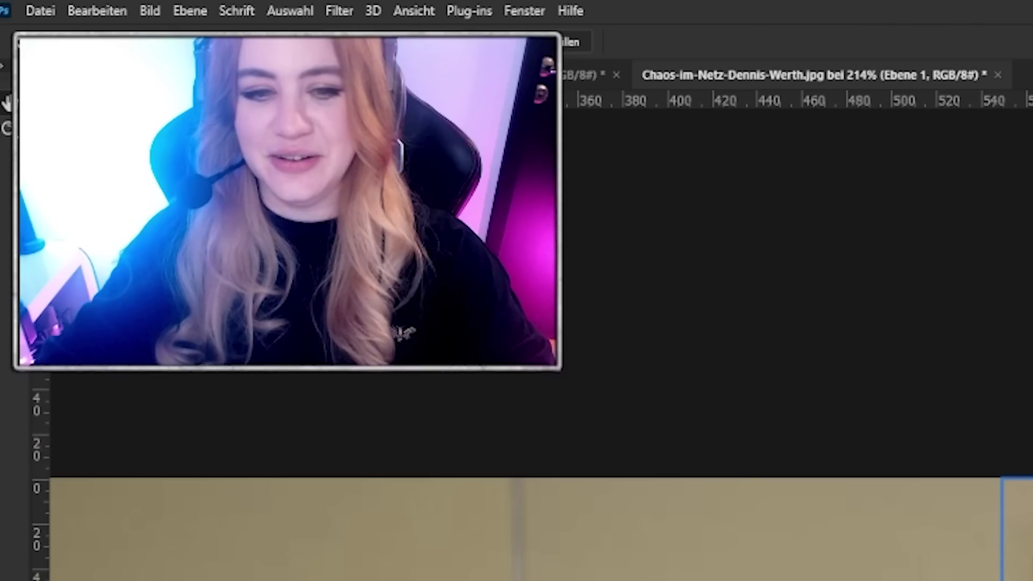
{"action": "left_click_drag", "start_coordinate": [962, 132], "coordinate": [993, 133]}
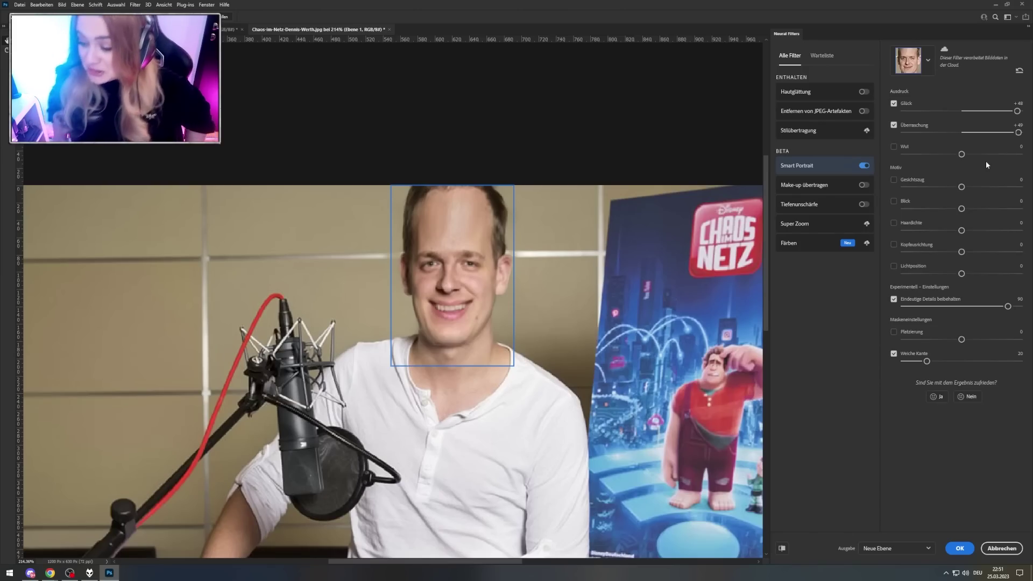
{"action": "left_click", "coordinate": [974, 154]}
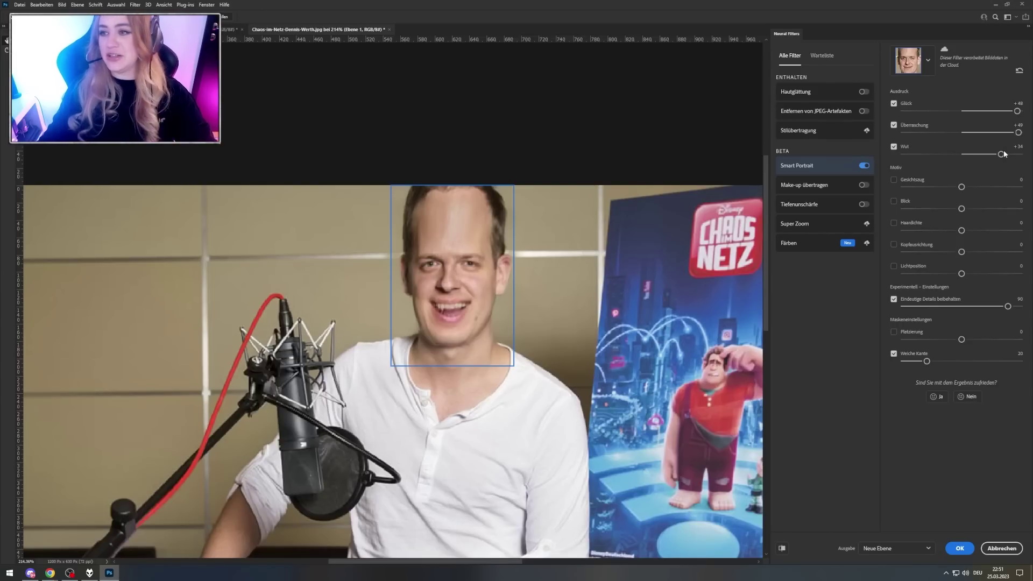
{"action": "left_click_drag", "start_coordinate": [1001, 154], "coordinate": [1020, 154]}
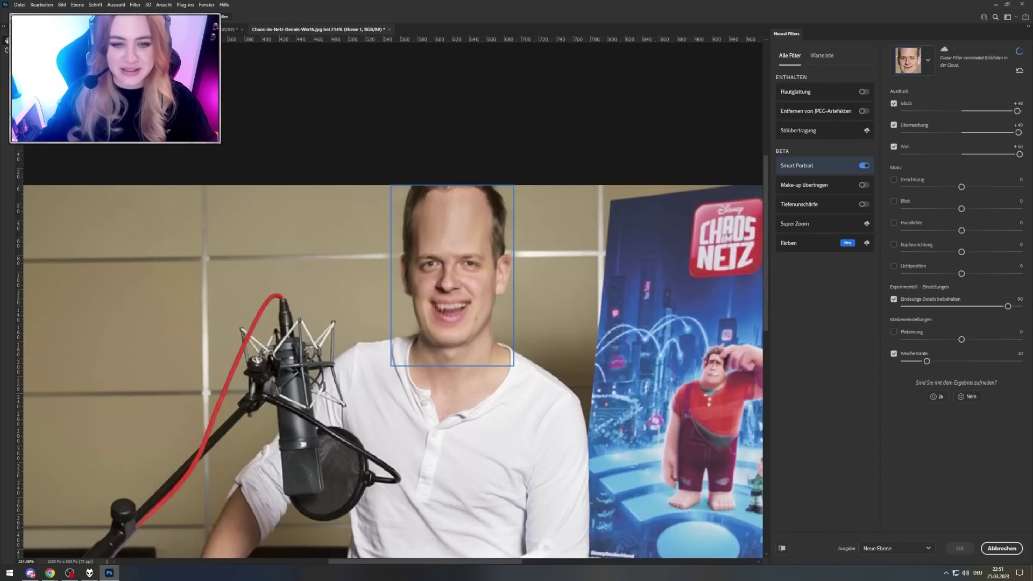
- Raise Gesichtszug to +43, turn the head direction, and apply the result as a new layer
{"action": "left_click", "coordinate": [894, 180]}
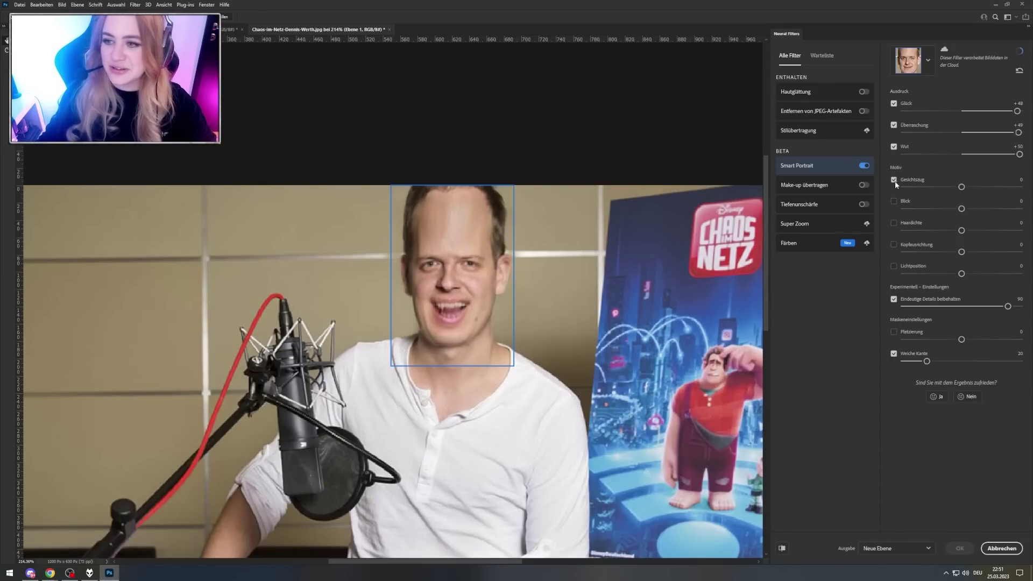
{"action": "left_click_drag", "start_coordinate": [962, 186], "coordinate": [1011, 187]}
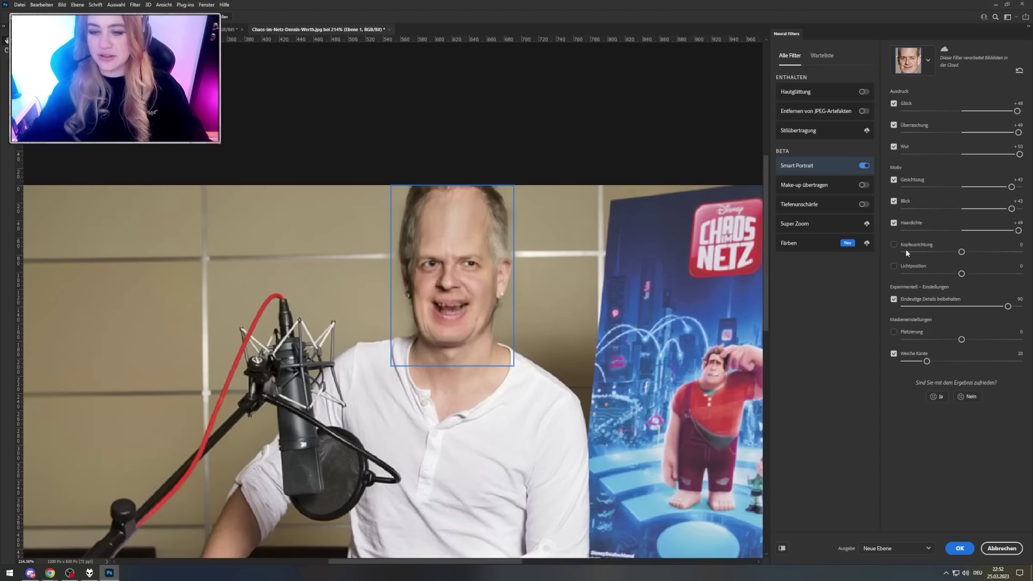
{"action": "mouse_move", "coordinate": [962, 252]}
{"action": "left_mouse_down"}
{"action": "mouse_move", "coordinate": [991, 253]}
{"action": "mouse_move", "coordinate": [922, 253]}
{"action": "left_mouse_up"}
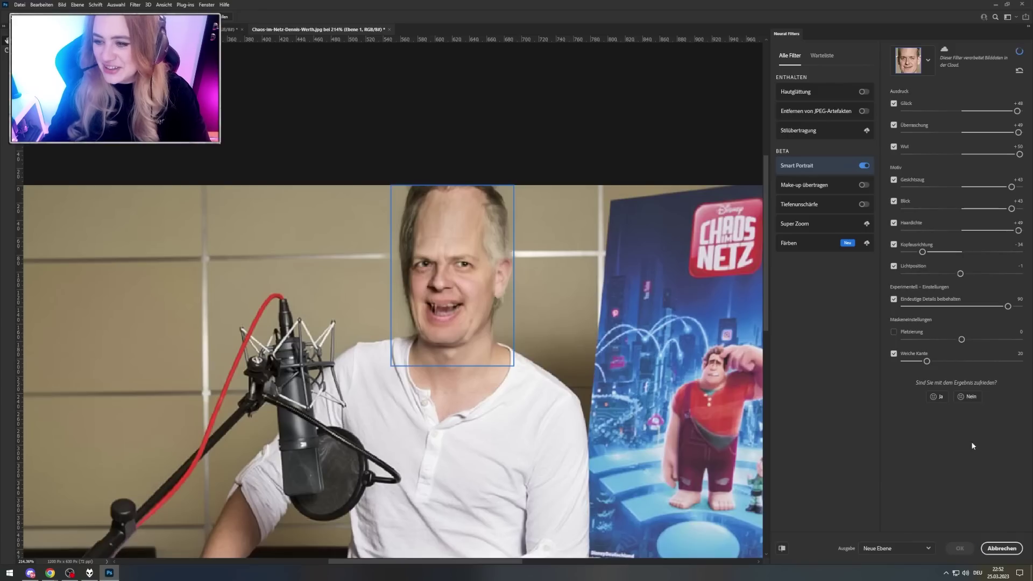
{"action": "left_click", "coordinate": [982, 550]}
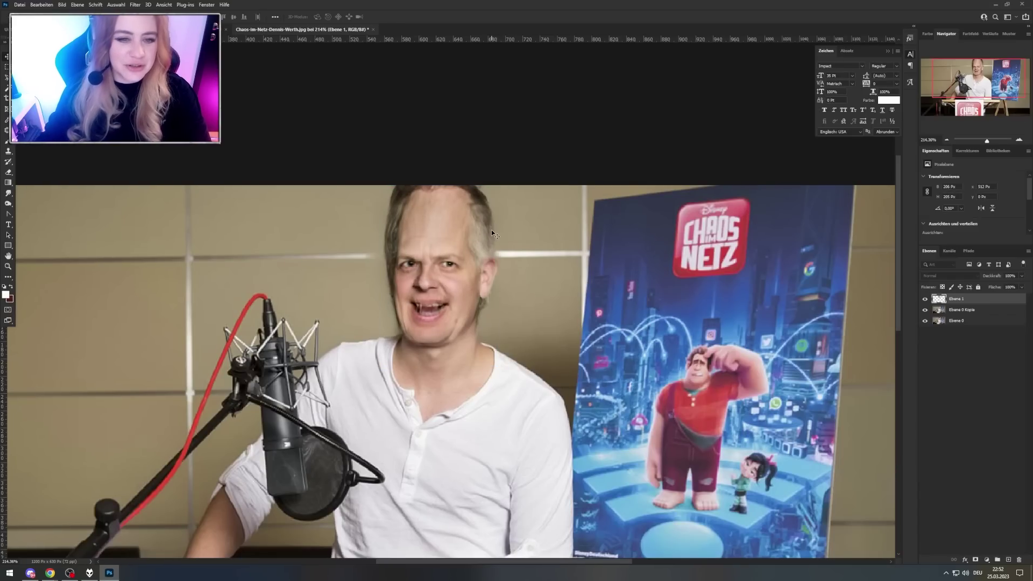
- Run Smart Portrait again with the Anger slider raised for a screaming face
{"action": "left_click", "coordinate": [136, 4]}
{"action": "left_click", "coordinate": [156, 41]}
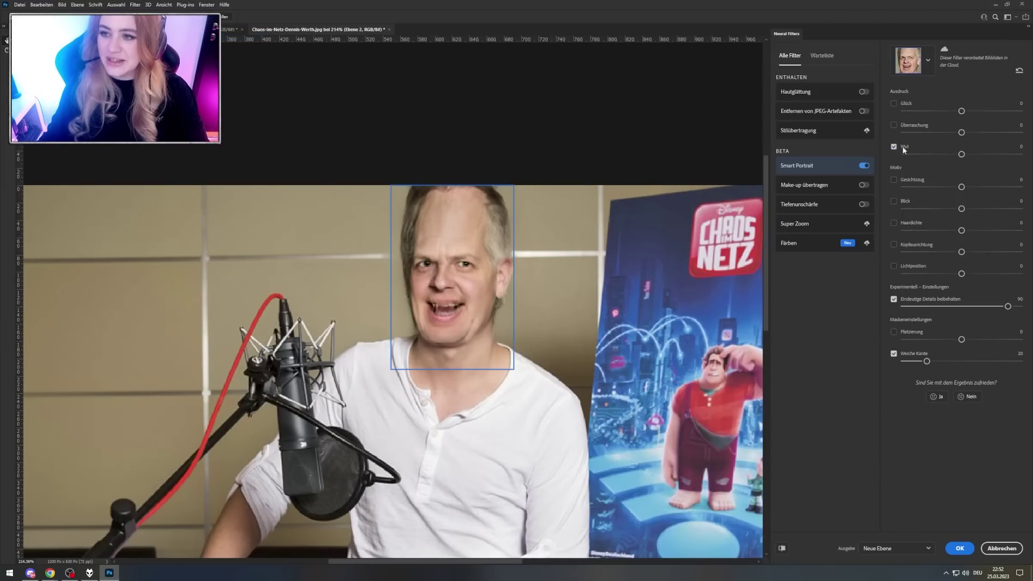
{"action": "left_click", "coordinate": [993, 153]}
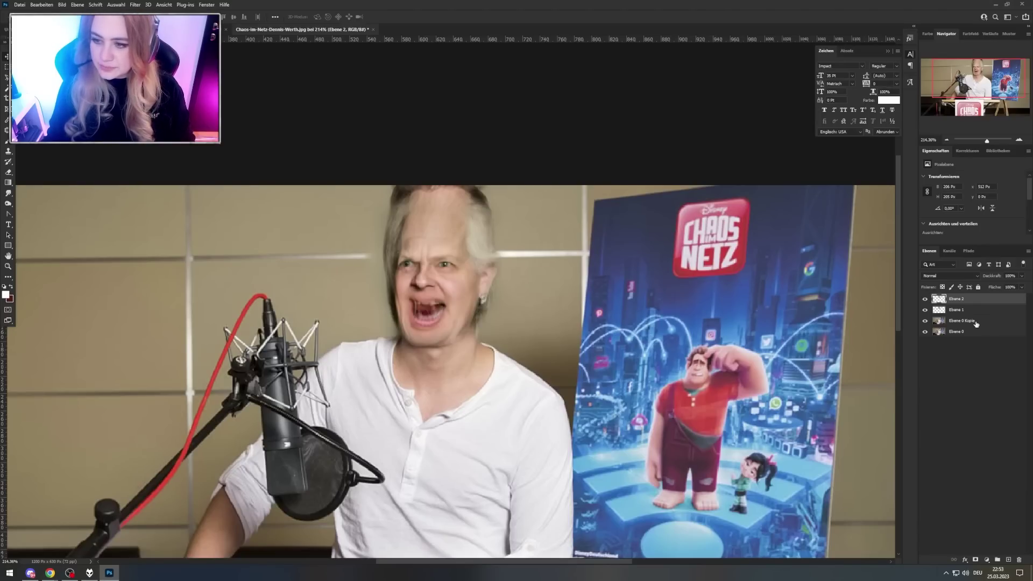
- Group the edit layers into Gruppe 1, show and expand it, and merge them into one layer
{"action": "left_click", "coordinate": [977, 322], "text": "shift"}
{"action": "key", "text": "ctrl+g"}
{"action": "left_click", "coordinate": [926, 298]}
{"action": "left_click", "coordinate": [925, 299]}
{"action": "scroll", "coordinate": [659, 399], "scroll_direction": "down", "scroll_amount": 3}
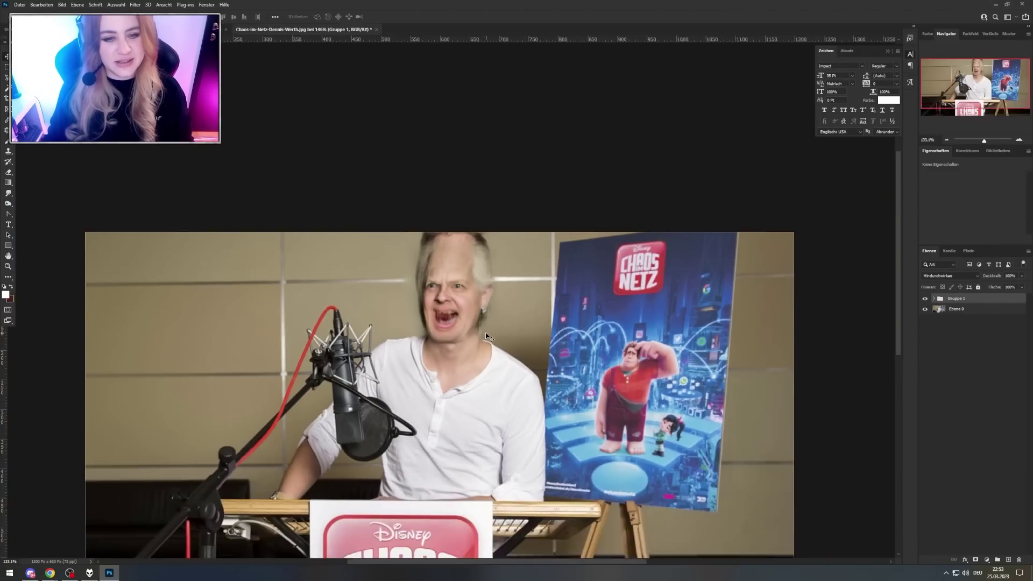
{"action": "scroll", "coordinate": [659, 399], "scroll_direction": "down", "scroll_amount": 2}
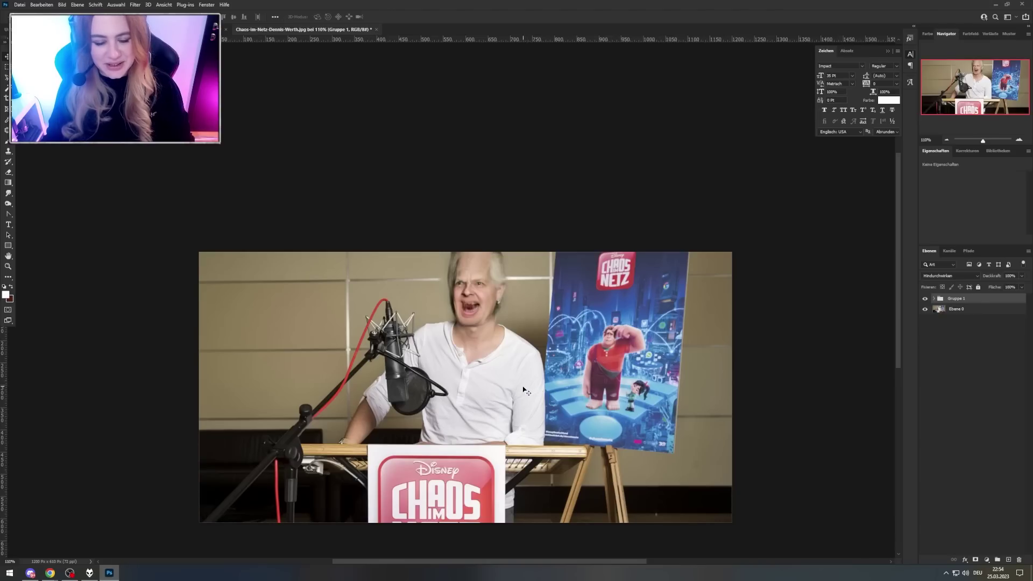
{"action": "left_click", "coordinate": [934, 299]}
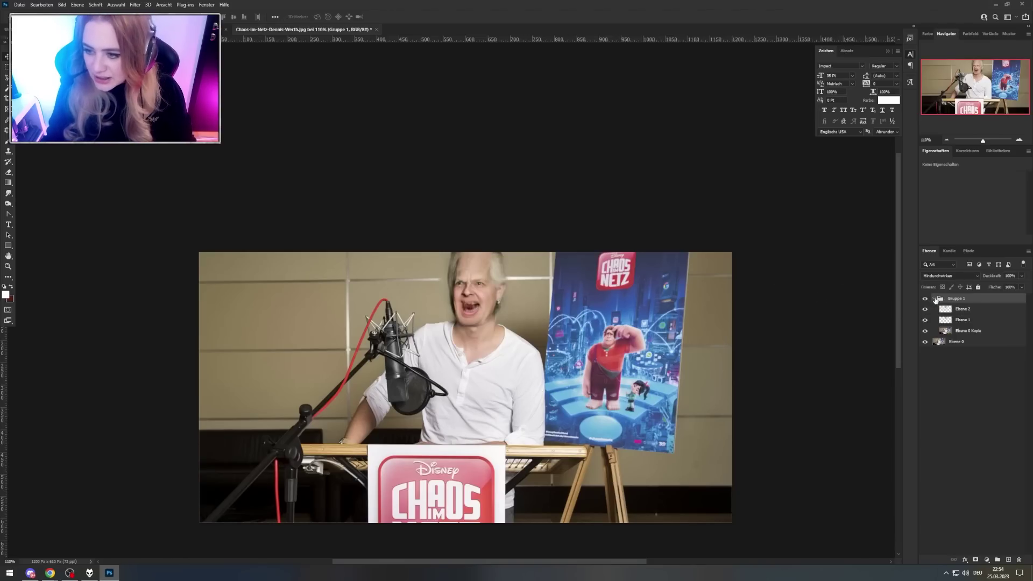
{"action": "left_click", "coordinate": [969, 318]}
{"action": "key", "text": "ctrl+e"}
- Open Liquify from the Filter menu and close it again with OK
{"action": "left_click", "coordinate": [135, 4]}
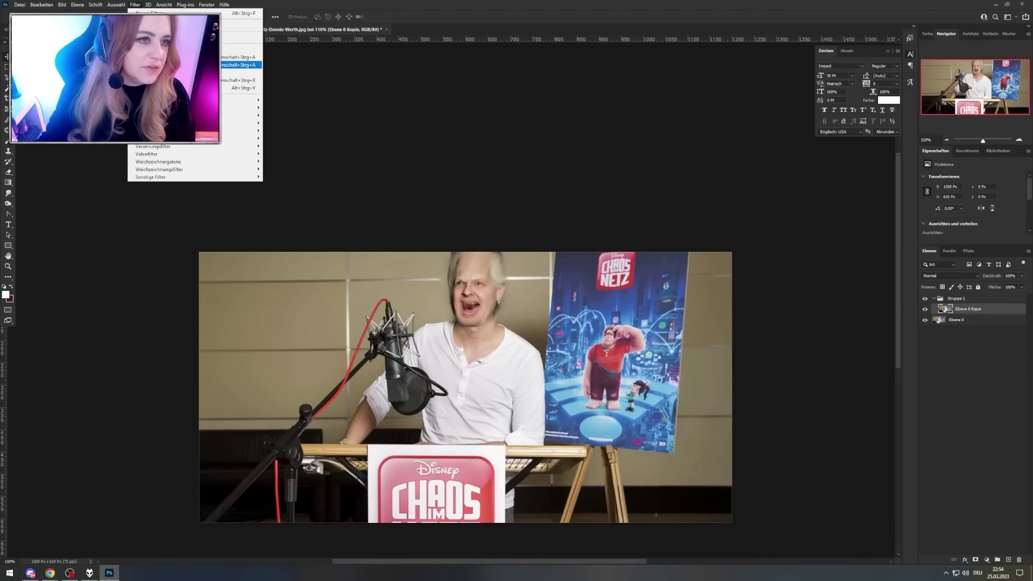
{"action": "left_click", "coordinate": [239, 80]}
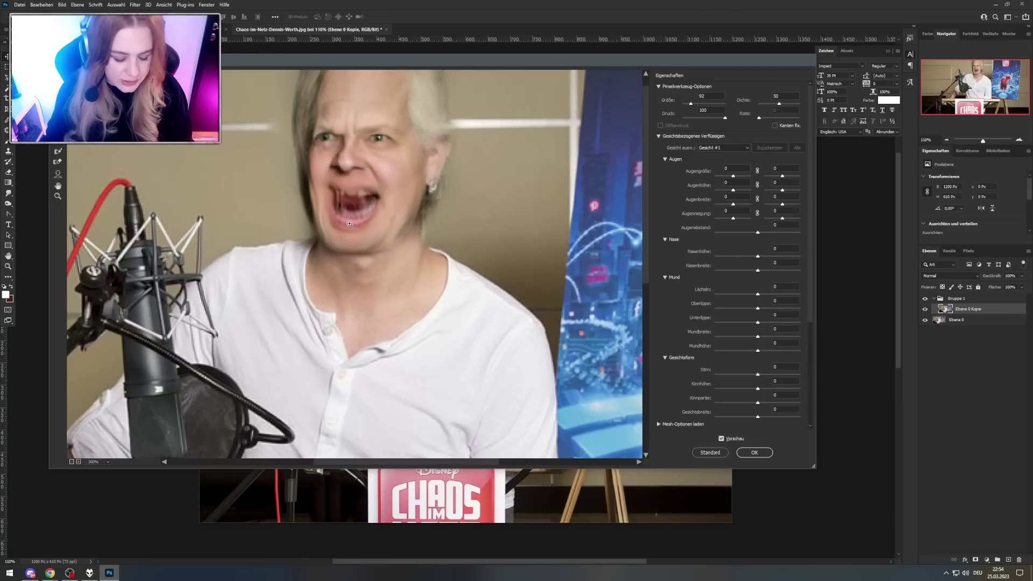
{"action": "left_click", "coordinate": [753, 453]}
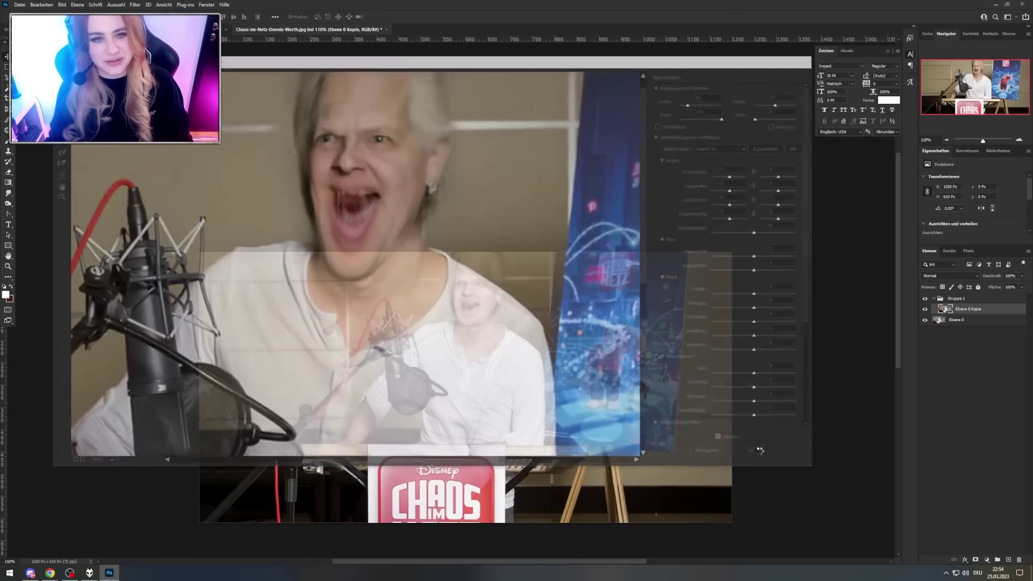